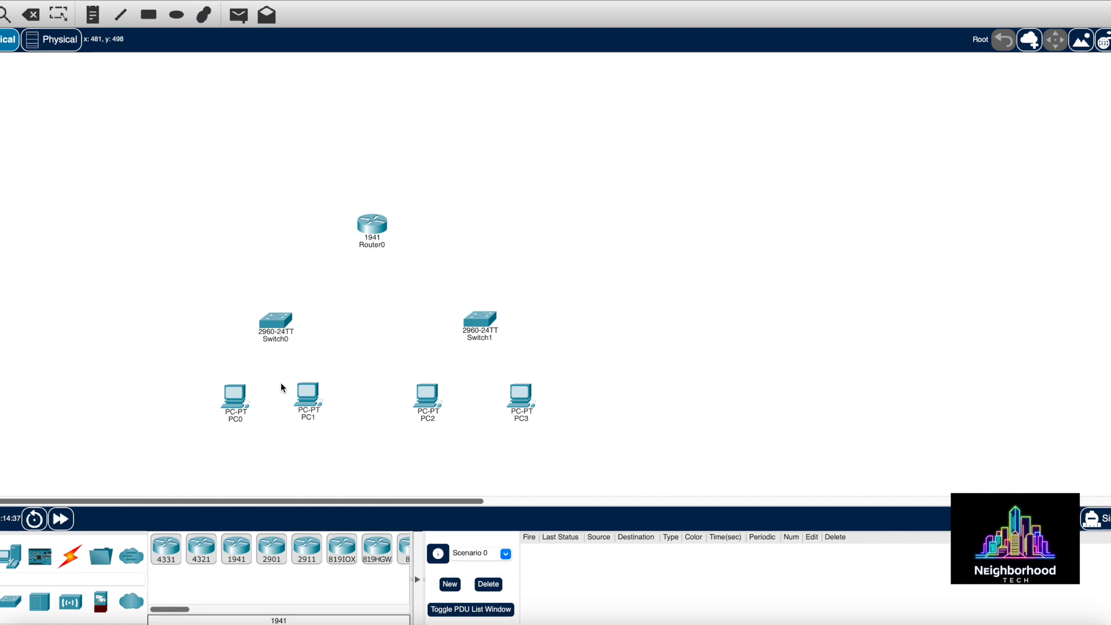
Cable PC0's FastEthernet0 to a Switch0 FastEthernet port with a copper straight-through link
click(74, 550)
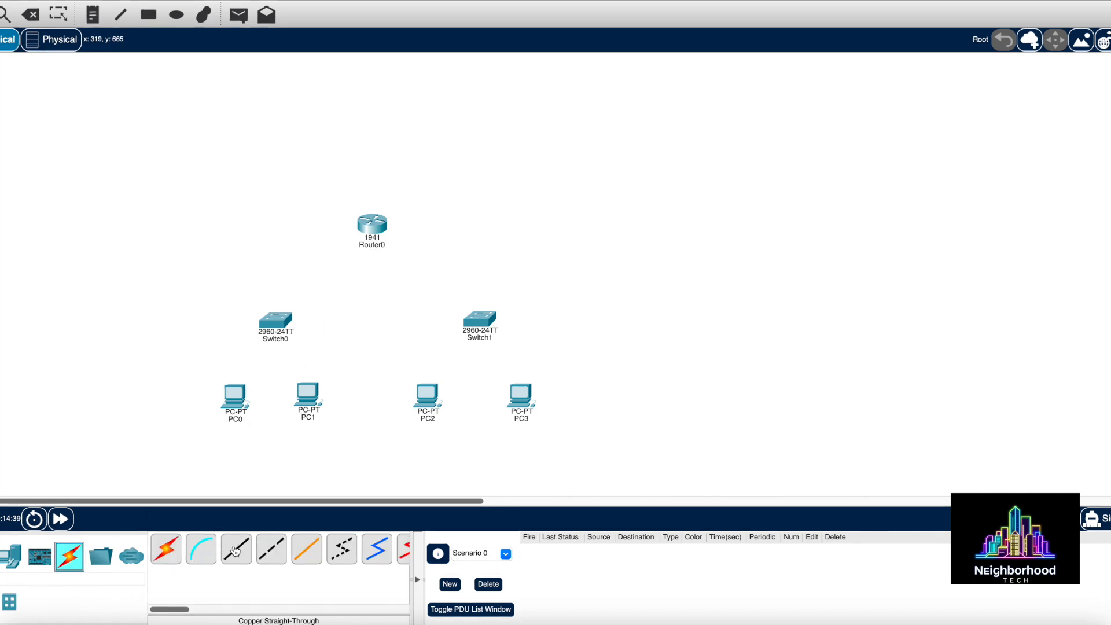
click(235, 551)
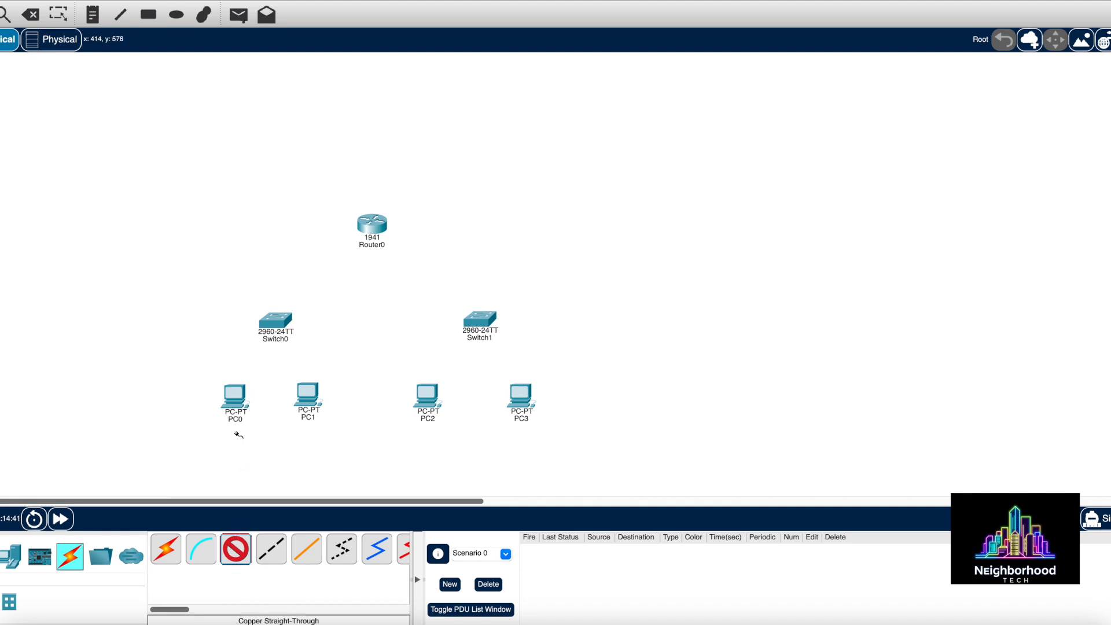
click(234, 400)
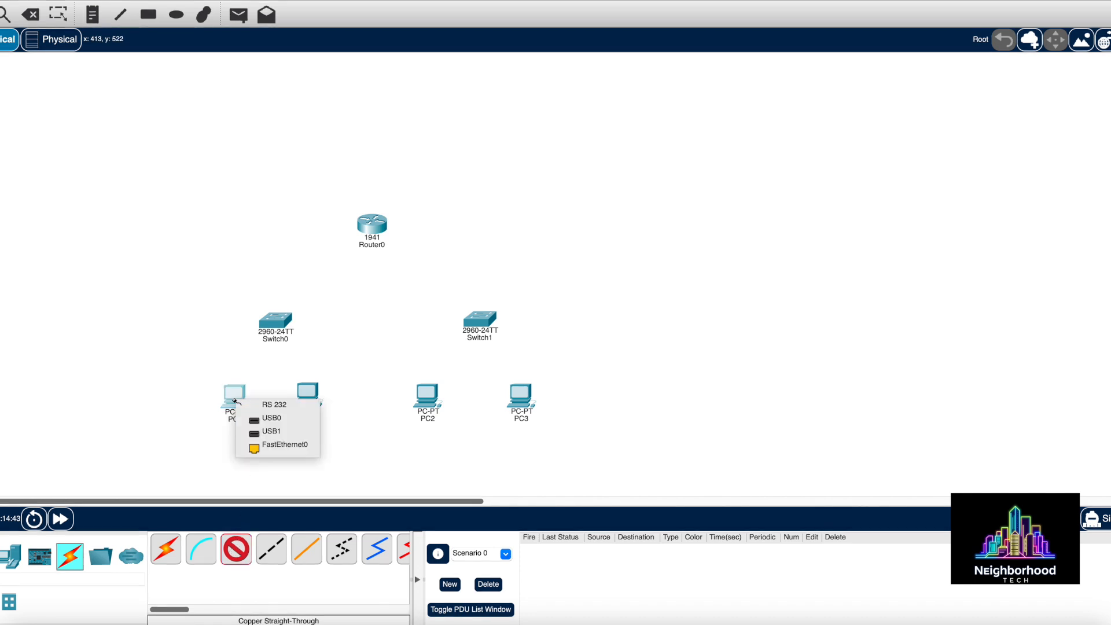
click(263, 447)
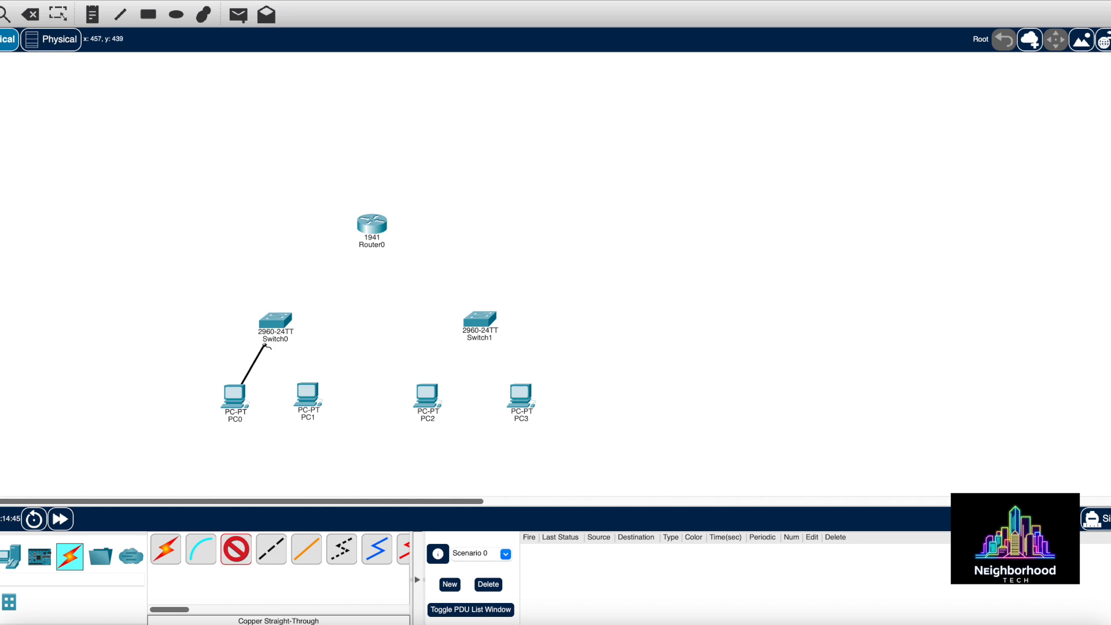
click(274, 328)
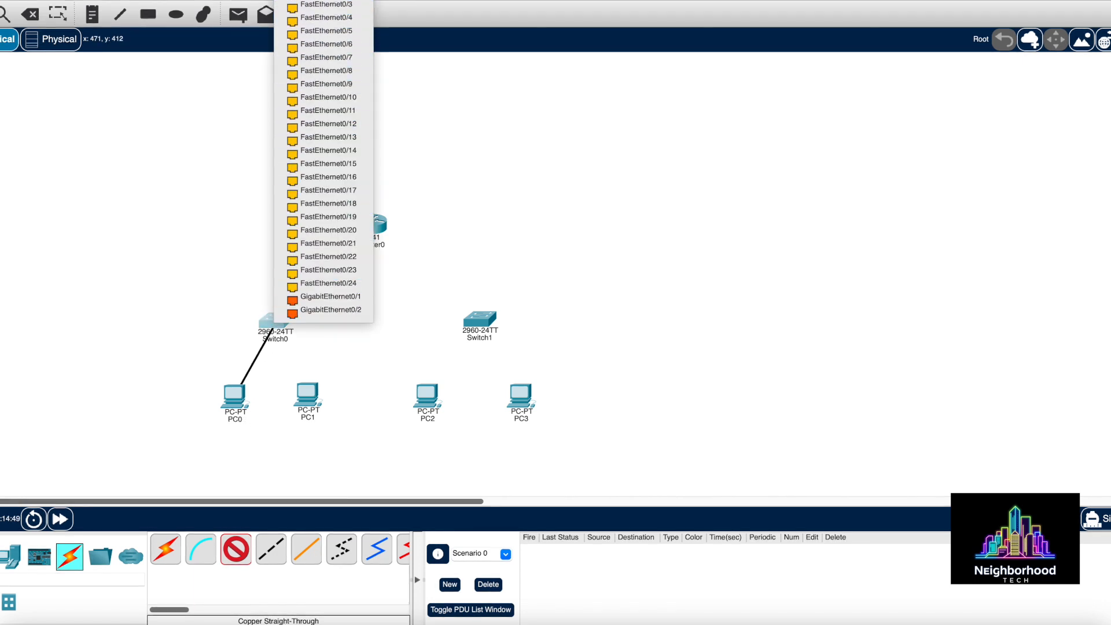
click(326, 3)
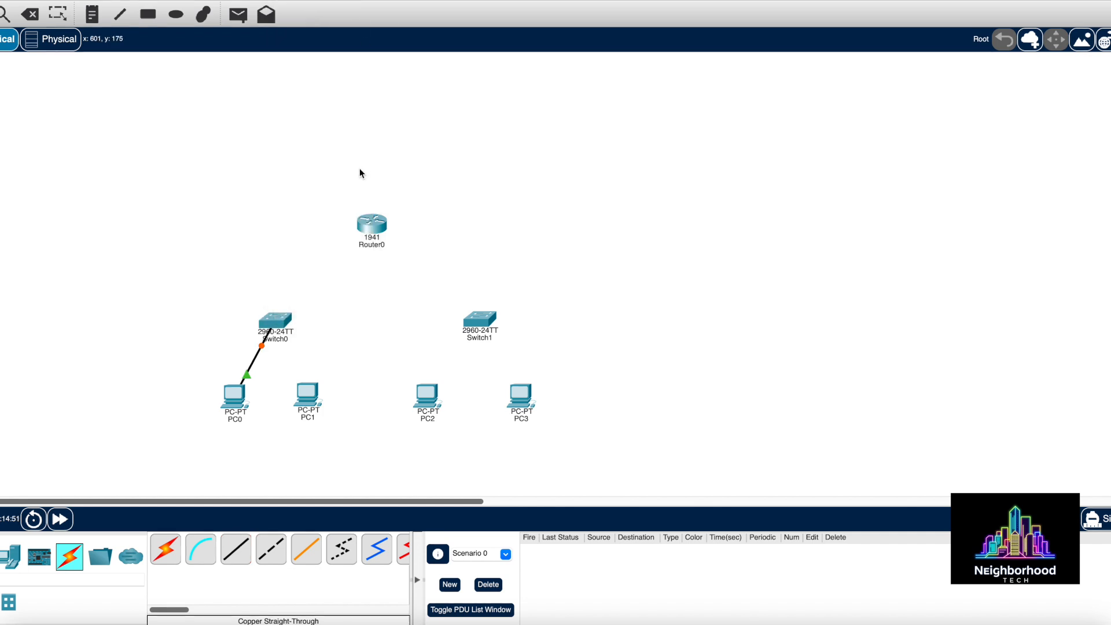
Cable PC1's FastEthernet0 to another Switch0 FastEthernet port with copper straight-through
click(242, 550)
click(312, 395)
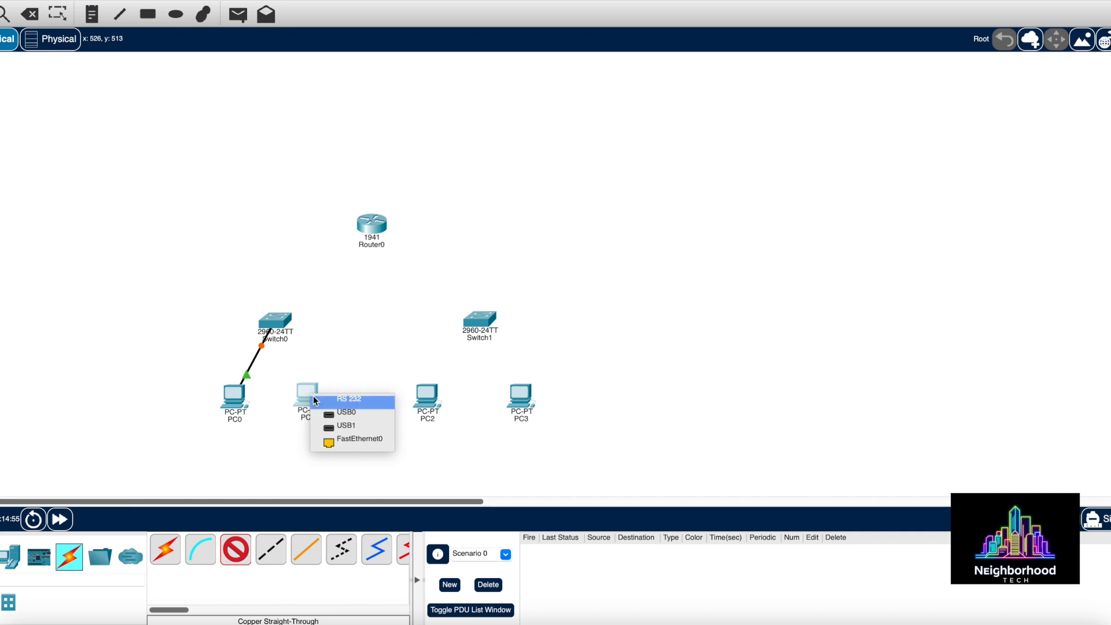
click(342, 443)
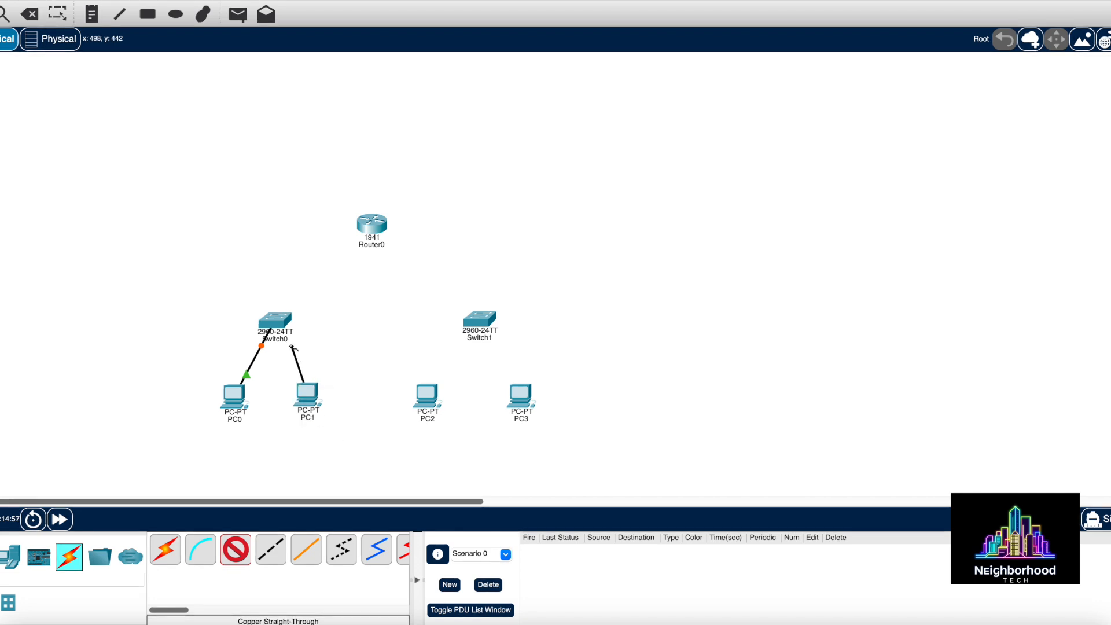
click(278, 329)
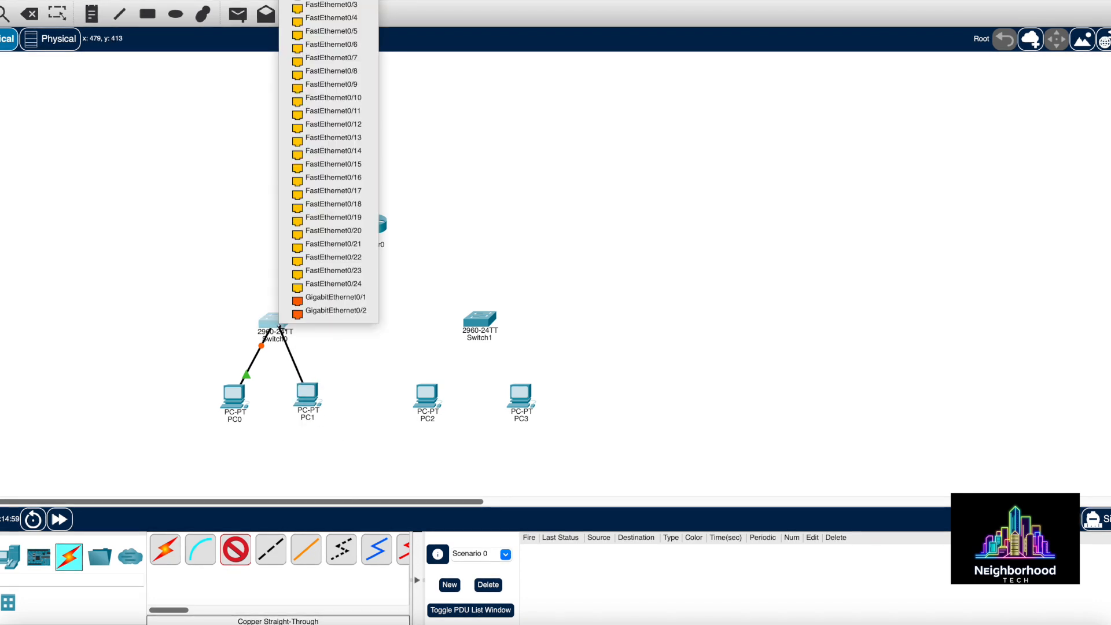
click(342, 4)
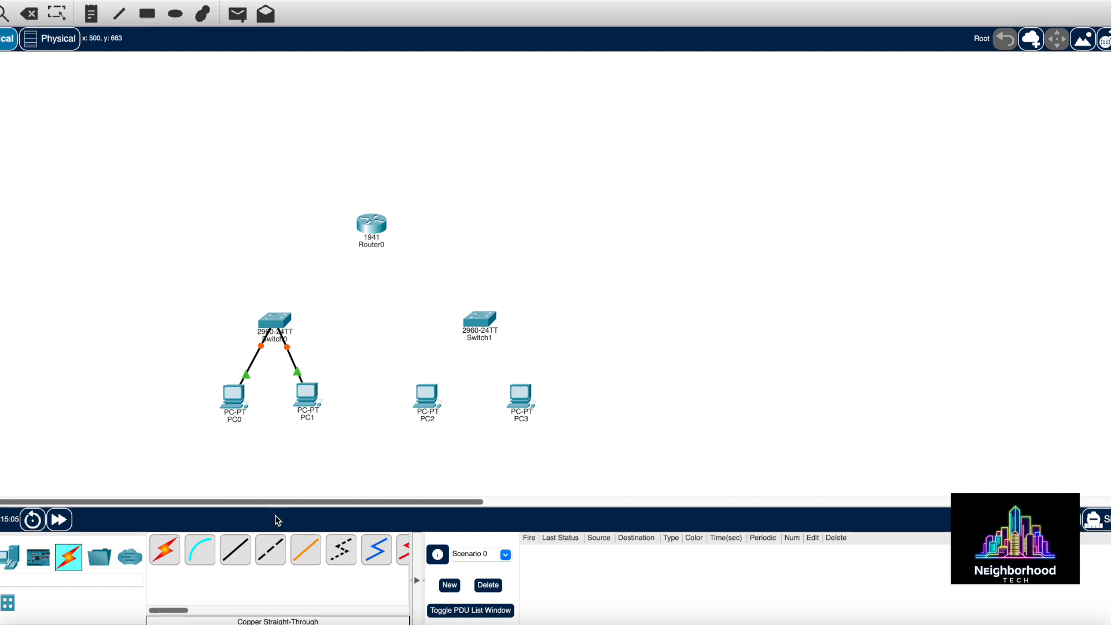
click(235, 550)
Cable PC2's FastEthernet0 to a Switch1 FastEthernet port
click(429, 392)
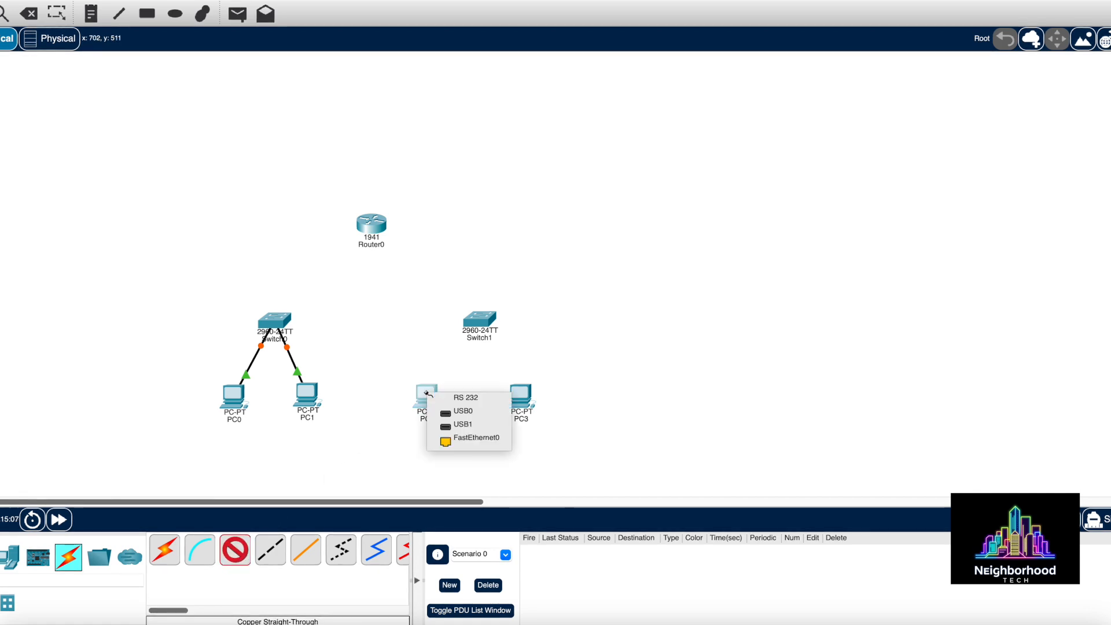
click(462, 442)
click(484, 320)
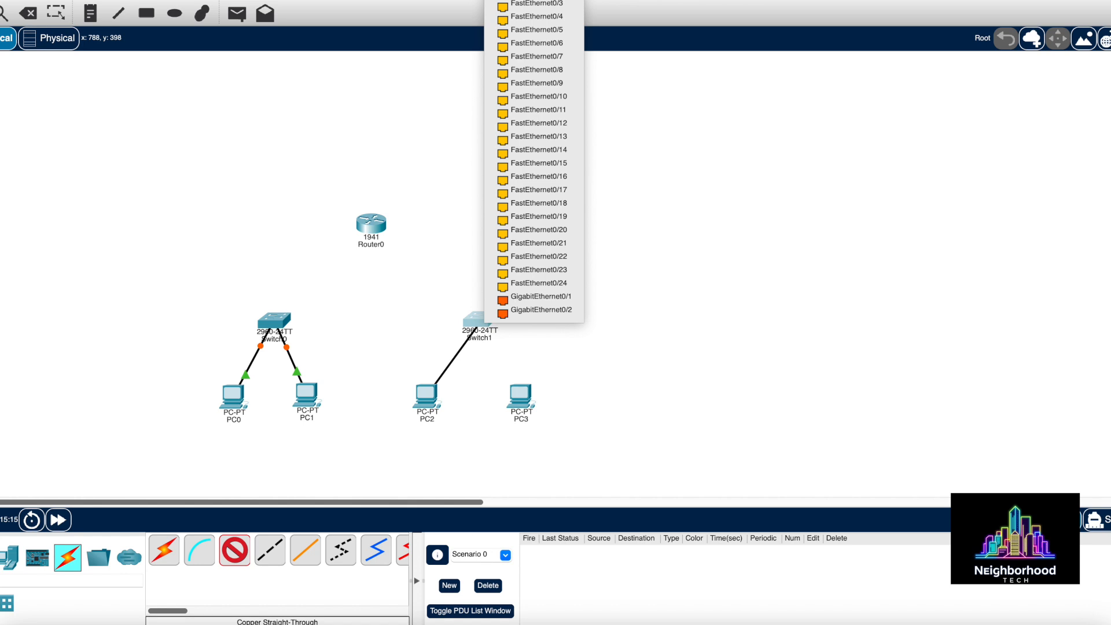
click(536, 3)
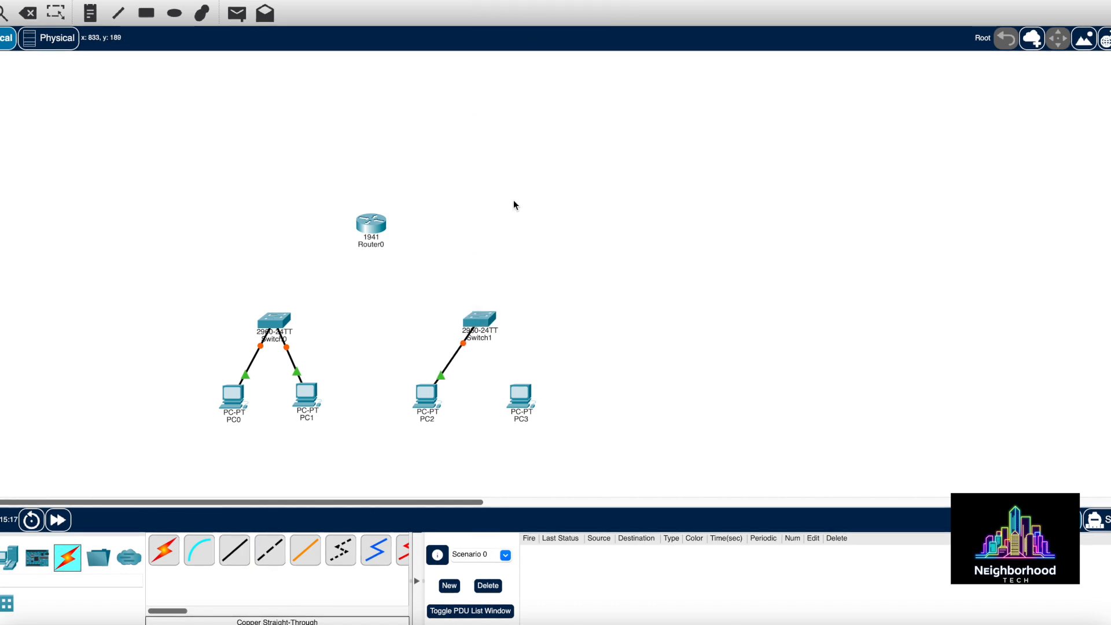
Run a copper straight-through cable from PC3's FastEthernet0 to Switch1's FastEthernet port
click(245, 557)
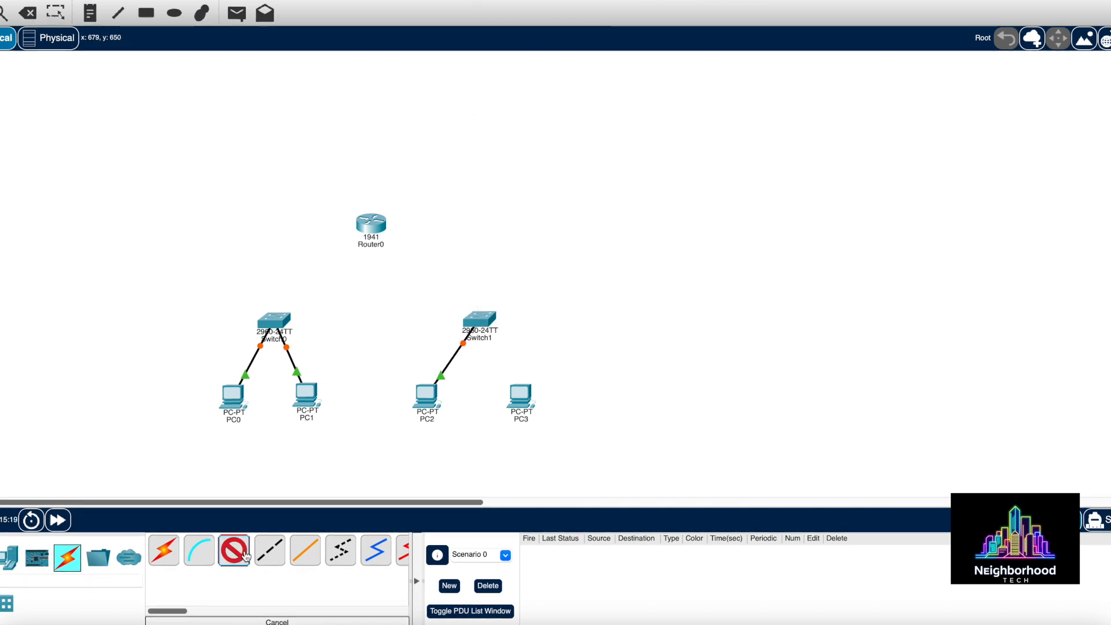
click(521, 395)
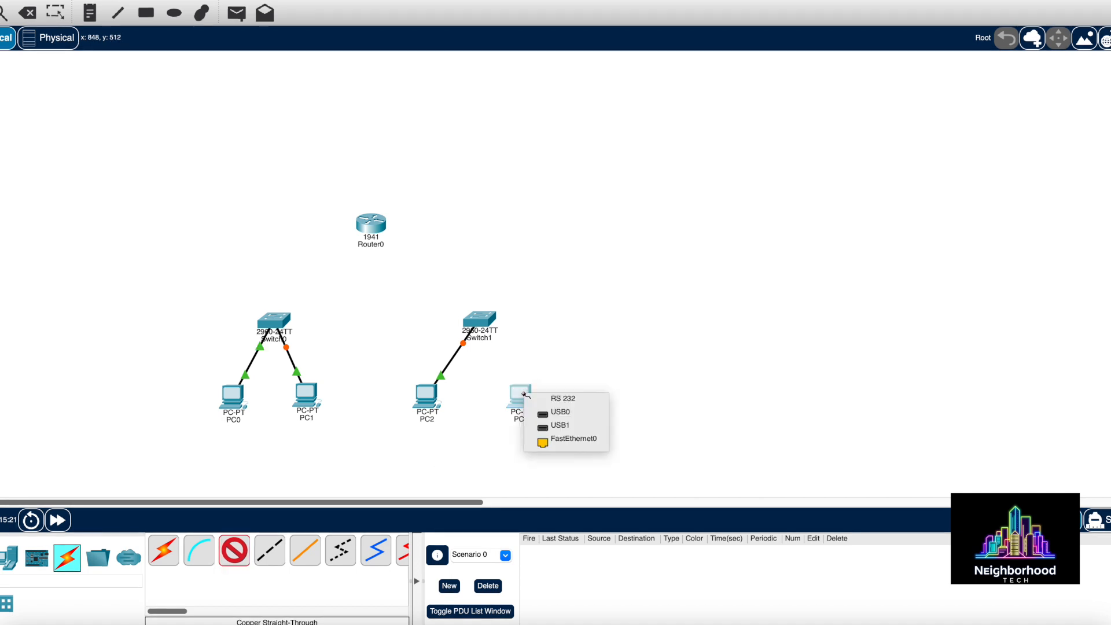
click(561, 442)
click(488, 321)
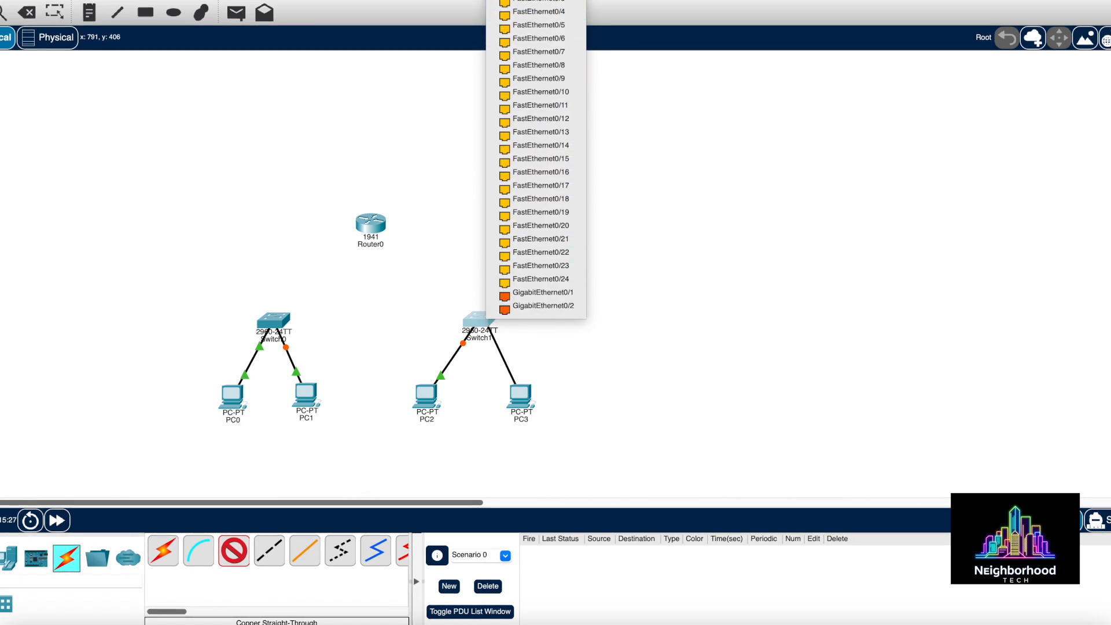
click(549, 4)
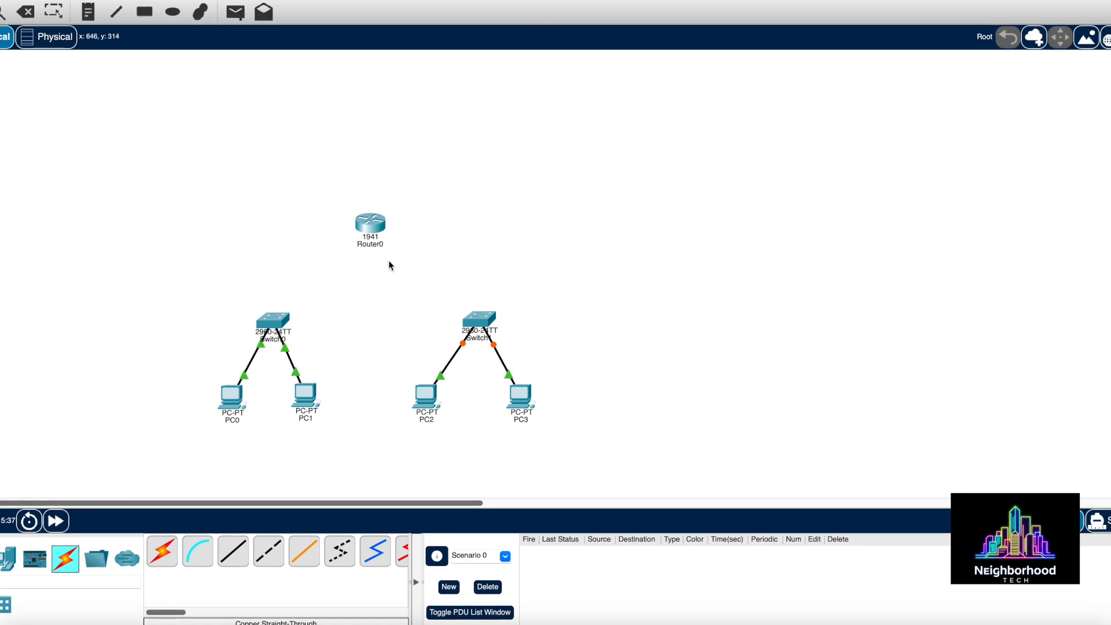
Connect Switch0's GigabitEthernet0/1 to Router0's GigabitEthernet0/0 with copper straight-through
click(233, 547)
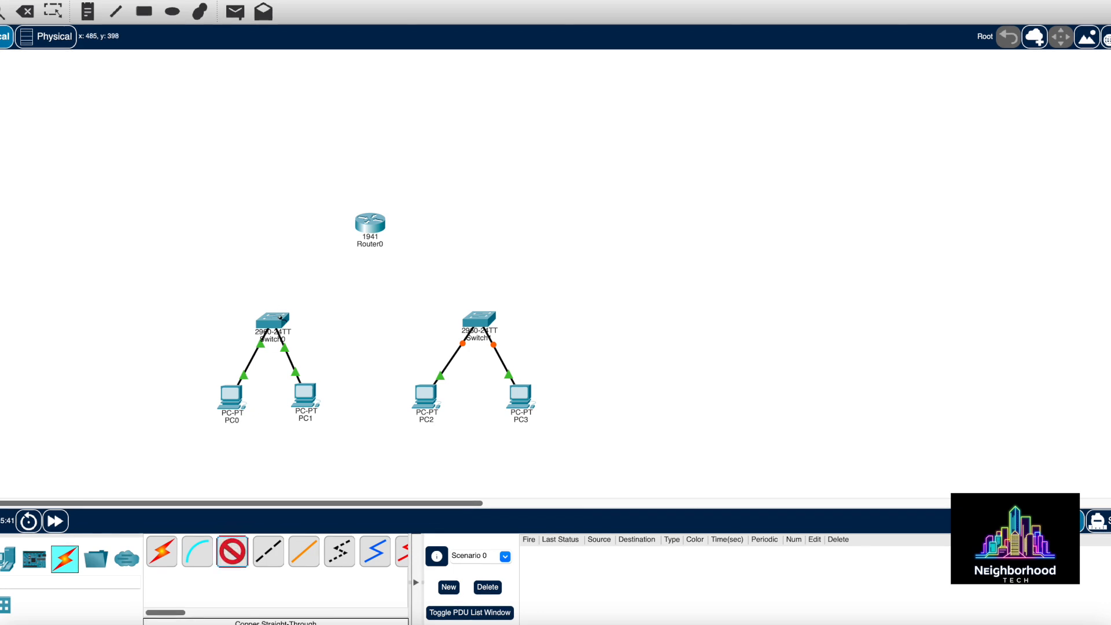
click(282, 319)
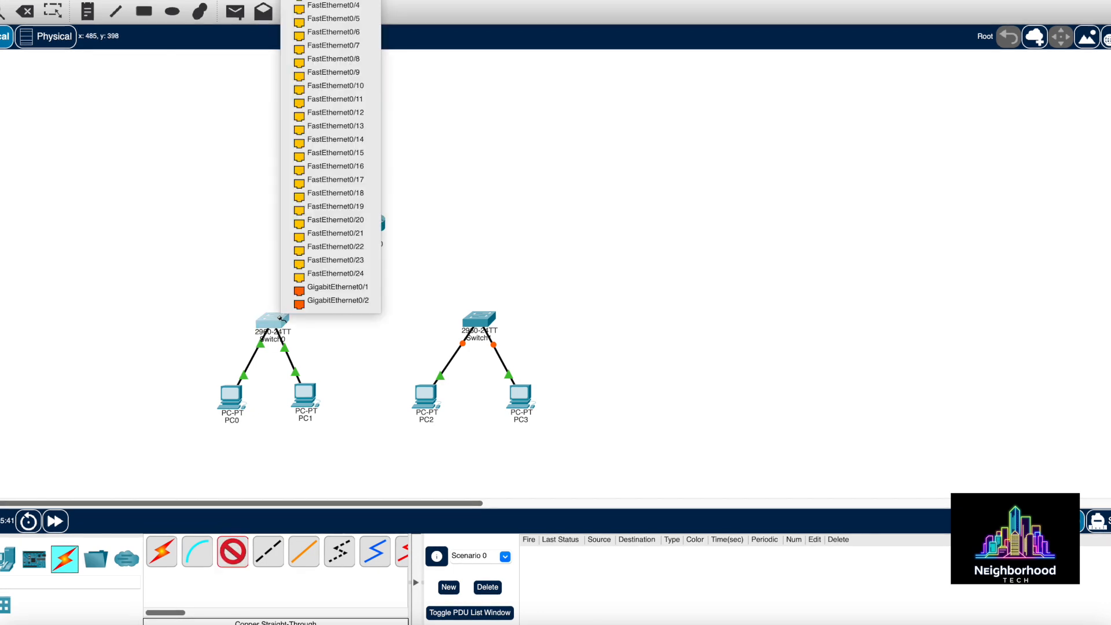
click(320, 292)
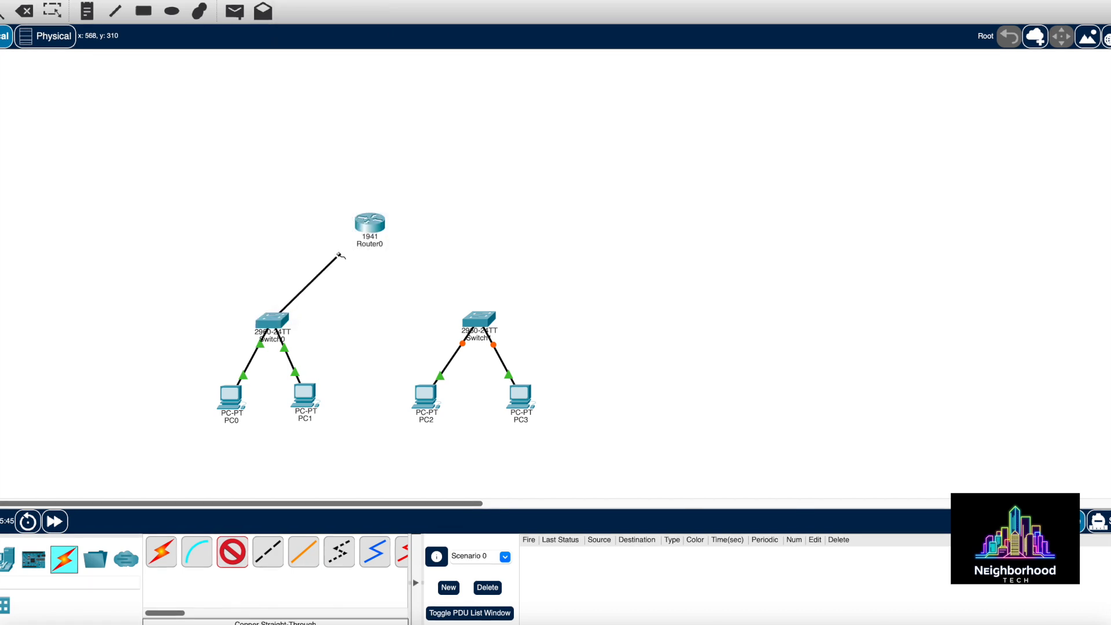
click(371, 222)
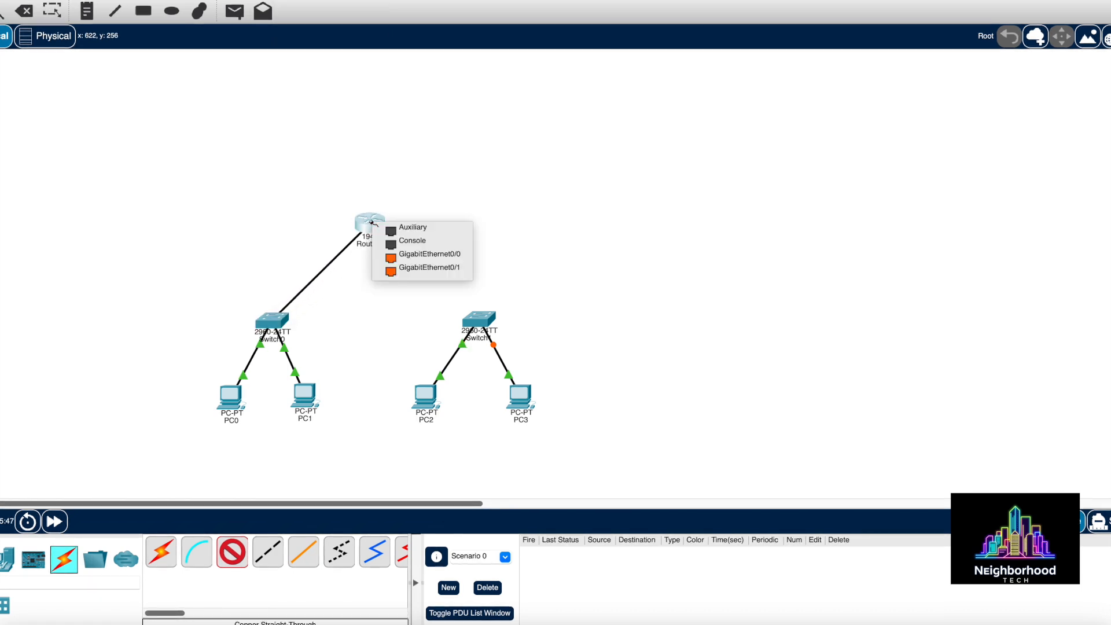
click(412, 257)
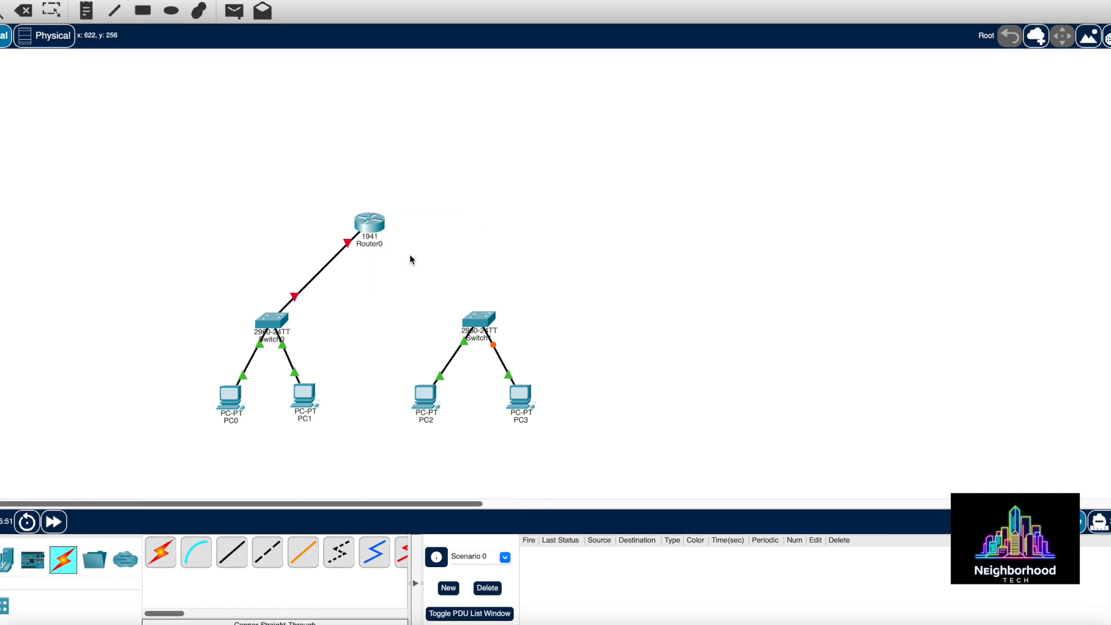
Connect Switch1's GigabitEthernet0/1 to Router0's GigabitEthernet0/1, then check the router's port status
click(232, 554)
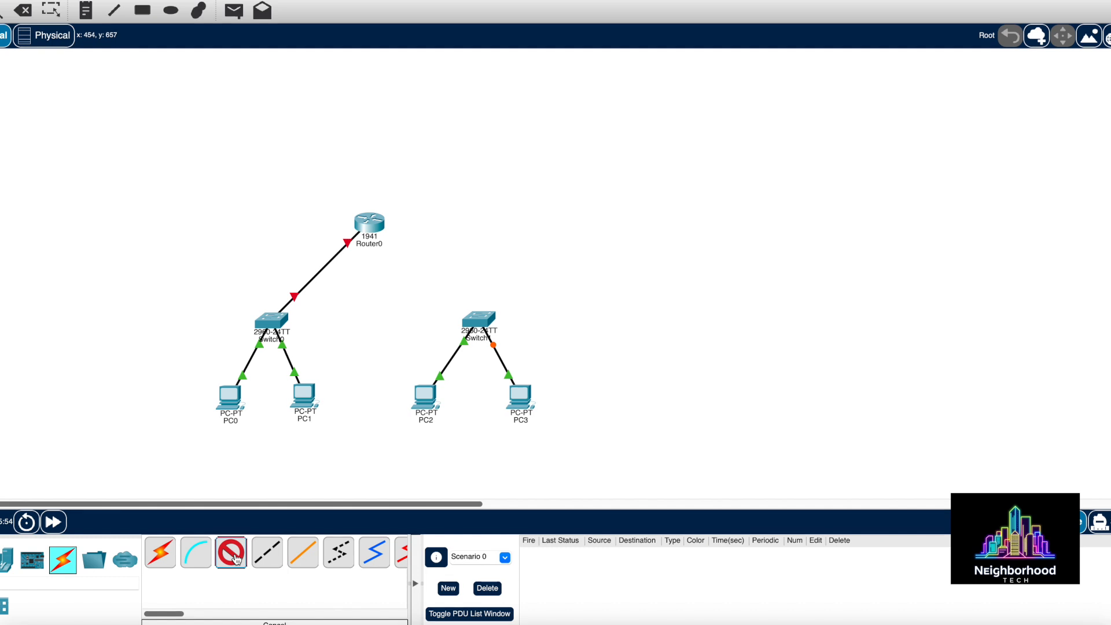
click(472, 322)
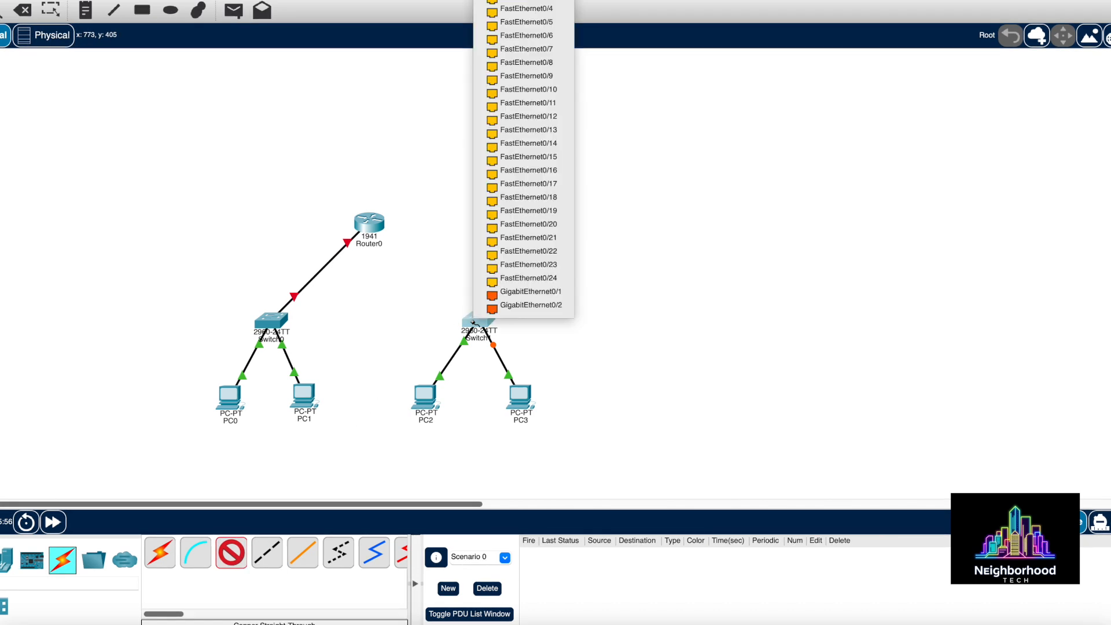
click(503, 296)
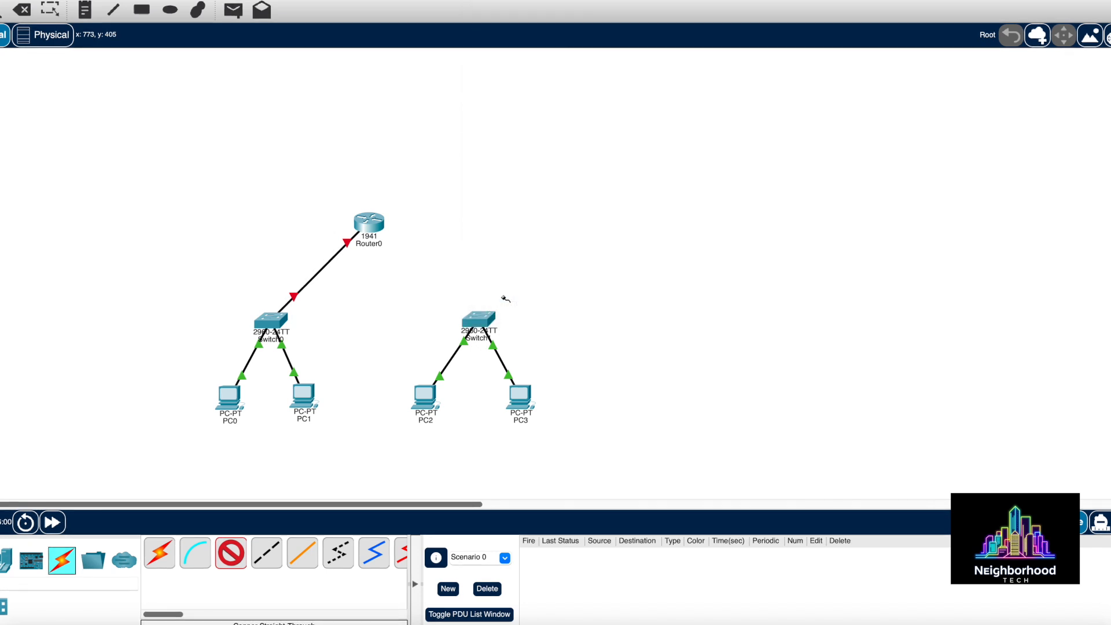
click(373, 225)
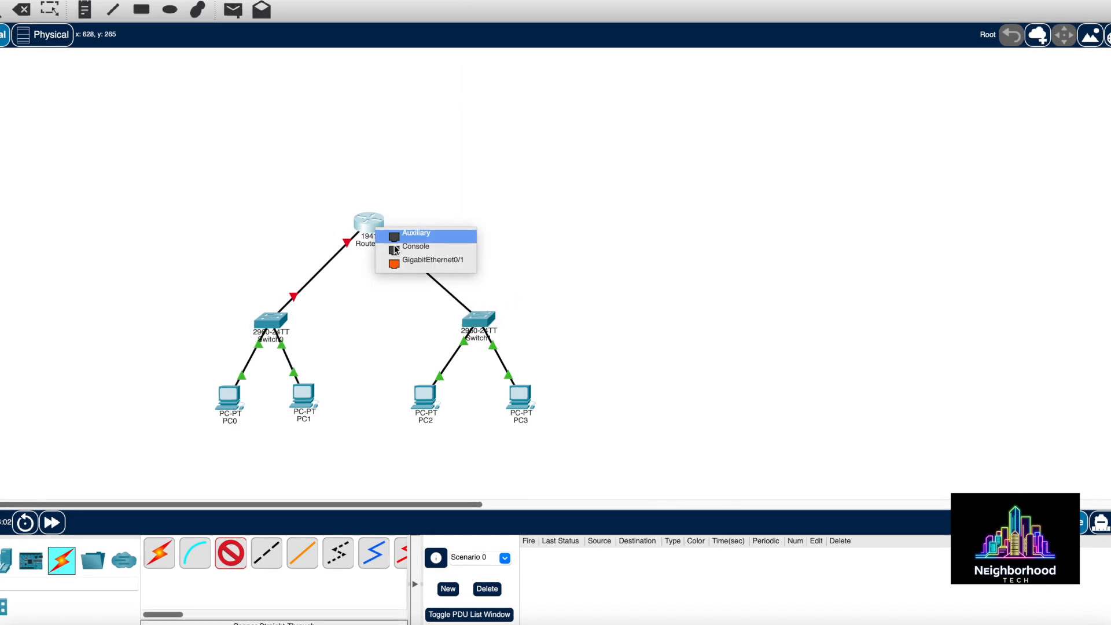
click(415, 263)
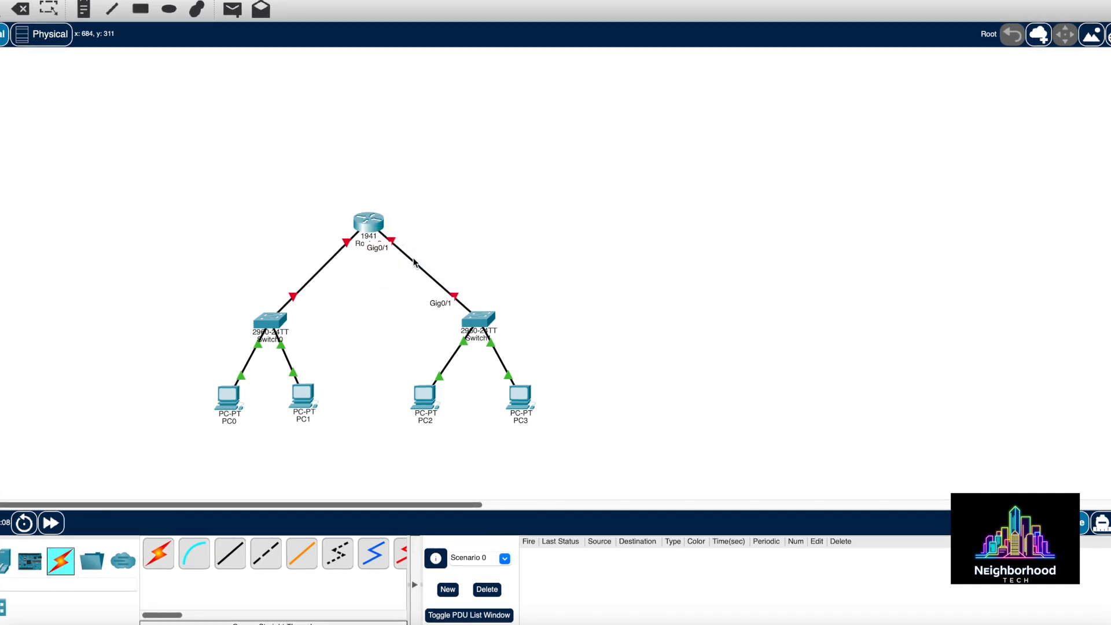
mouse_move(365, 226)
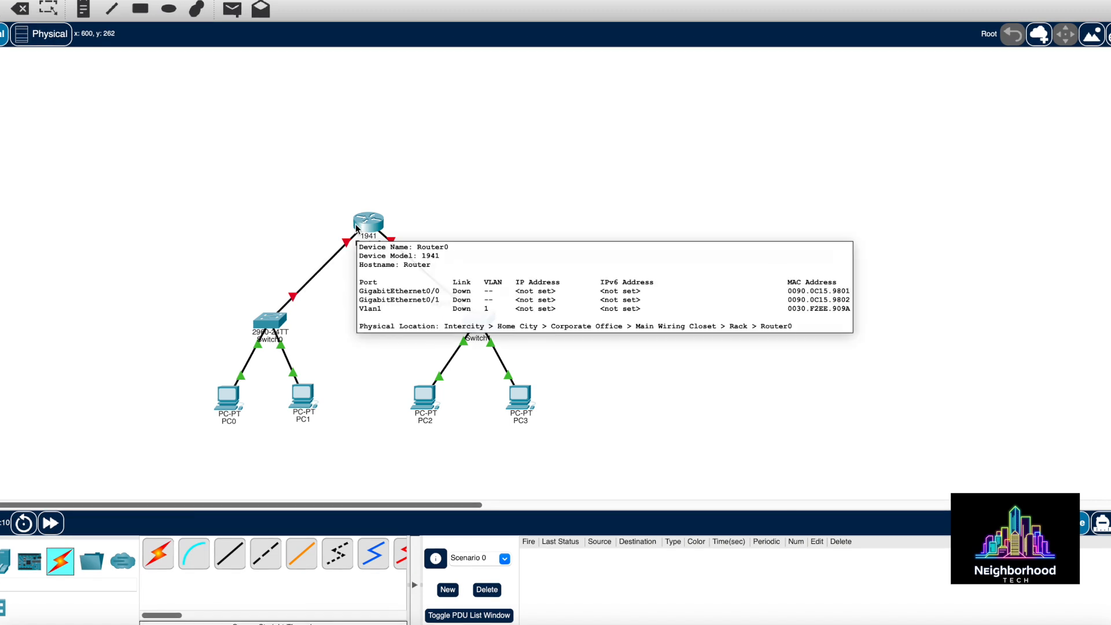
In Router0's CLI, answer 'no' to the initial configuration dialog to reach Router>
click(368, 226)
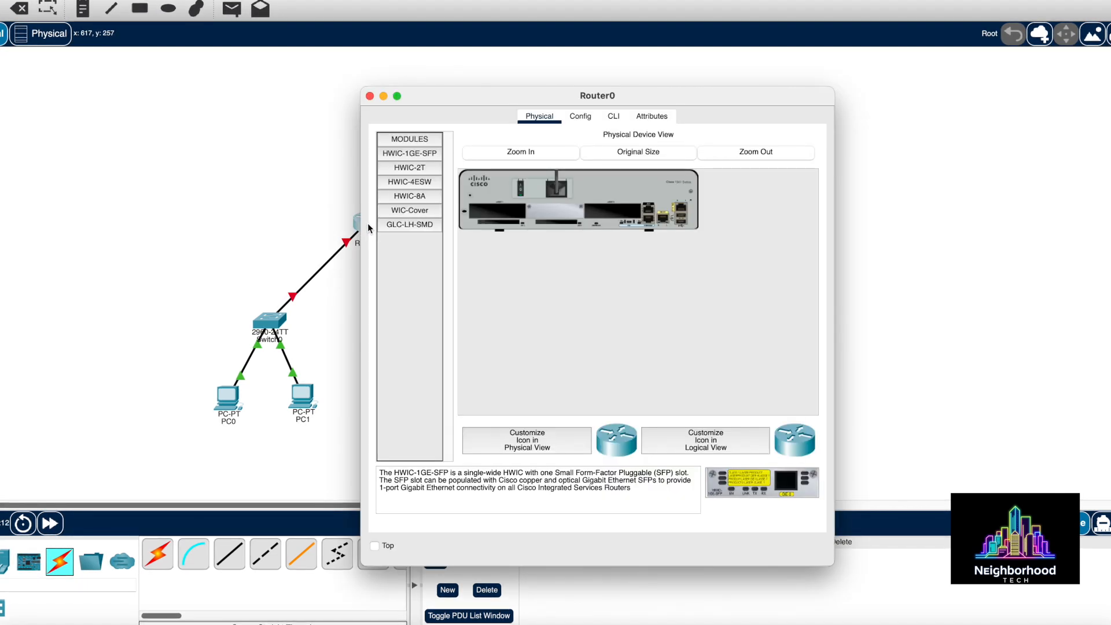
click(613, 117)
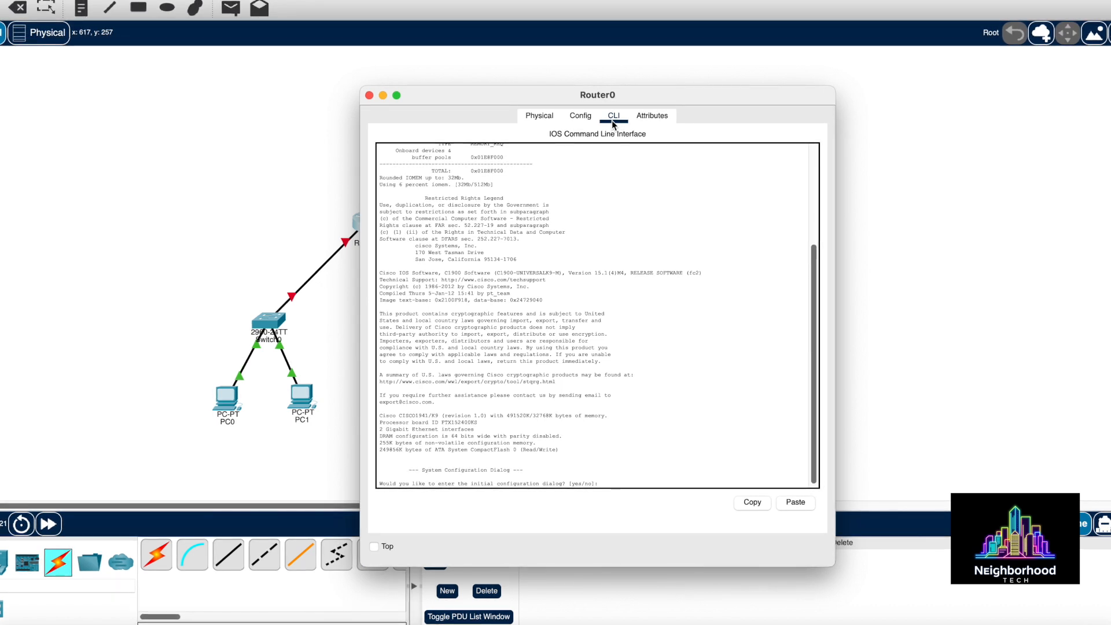
text(no)
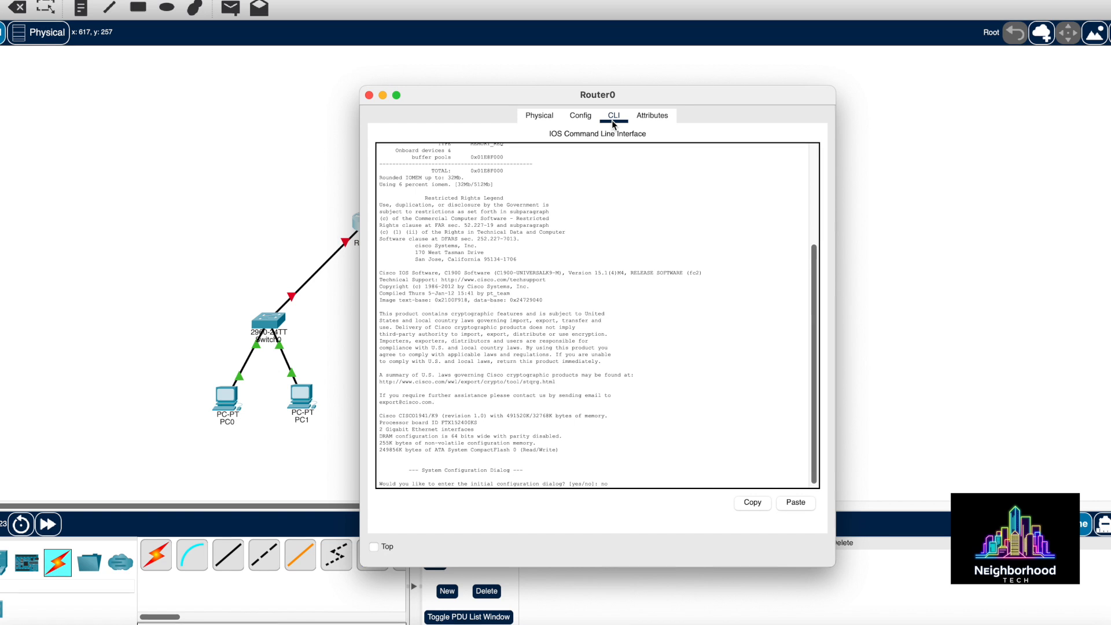
key(Return)
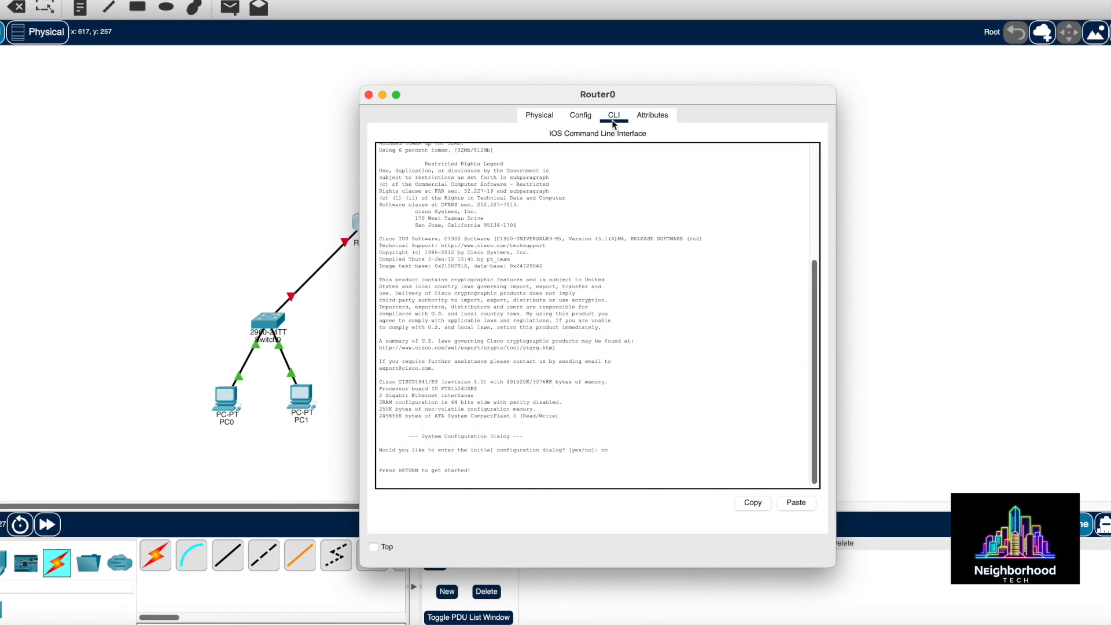
key(Return)
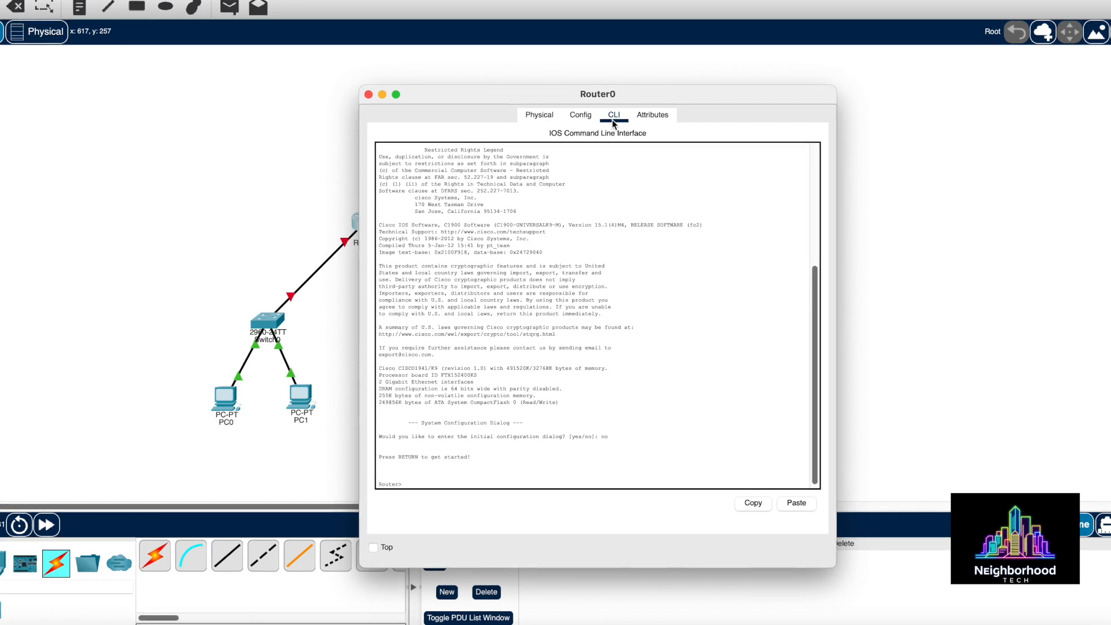
Run enable, then config terminal, to reach the Router(config)# prompt
text(enable)
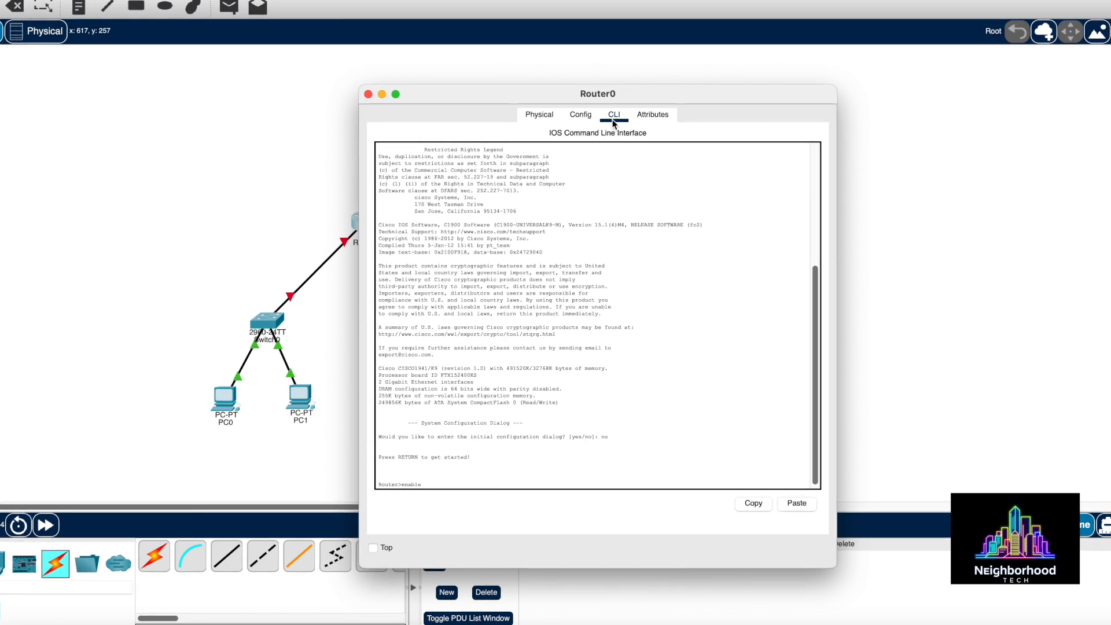
key(Return)
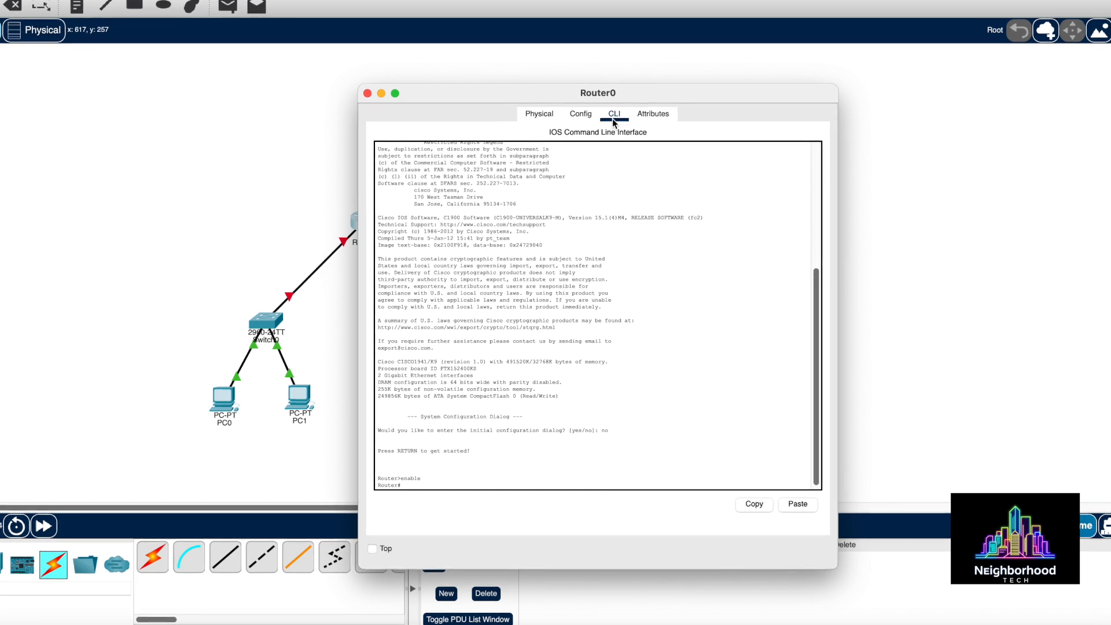
text(ig)
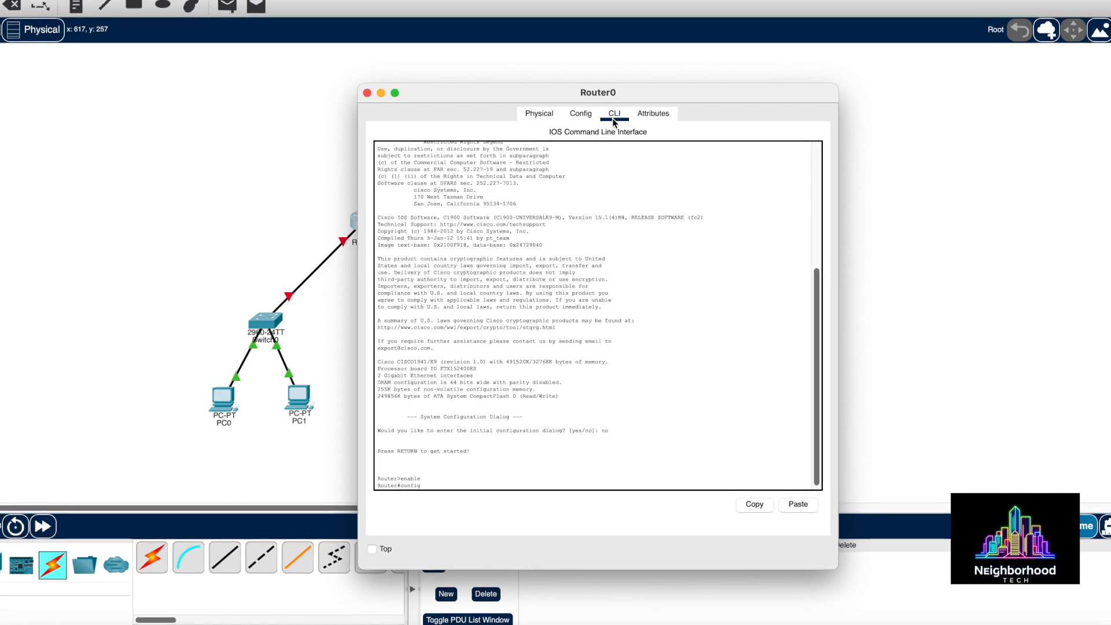
text( terminal)
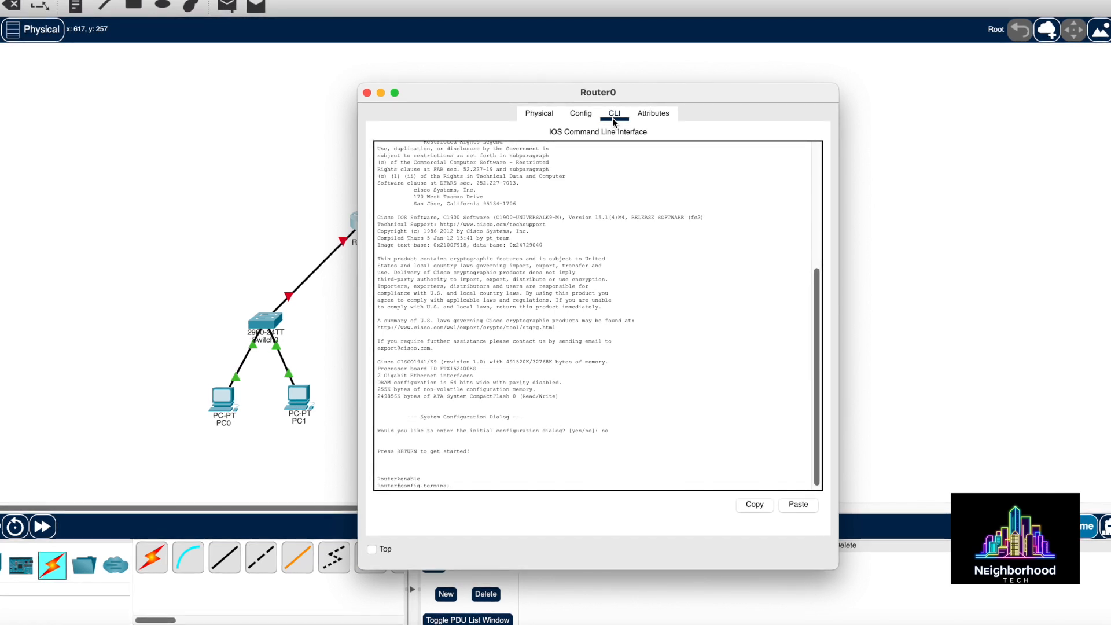
key(Return)
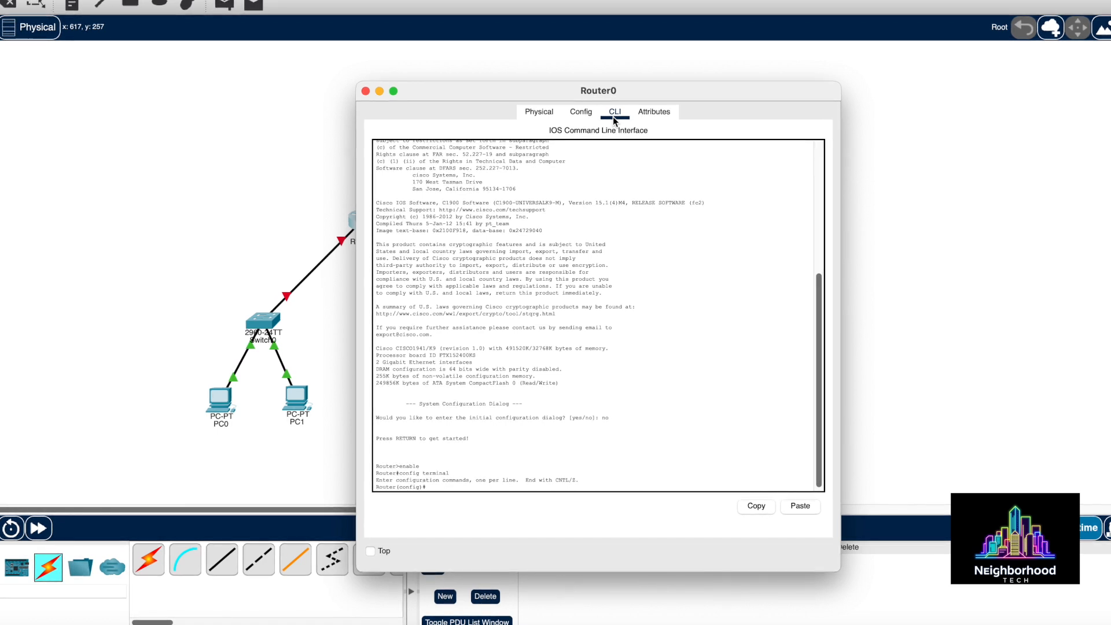
Under interface g0/0, set ip address 192.168.1.1 255.255.255.0 and run no shutdown
text(ip )
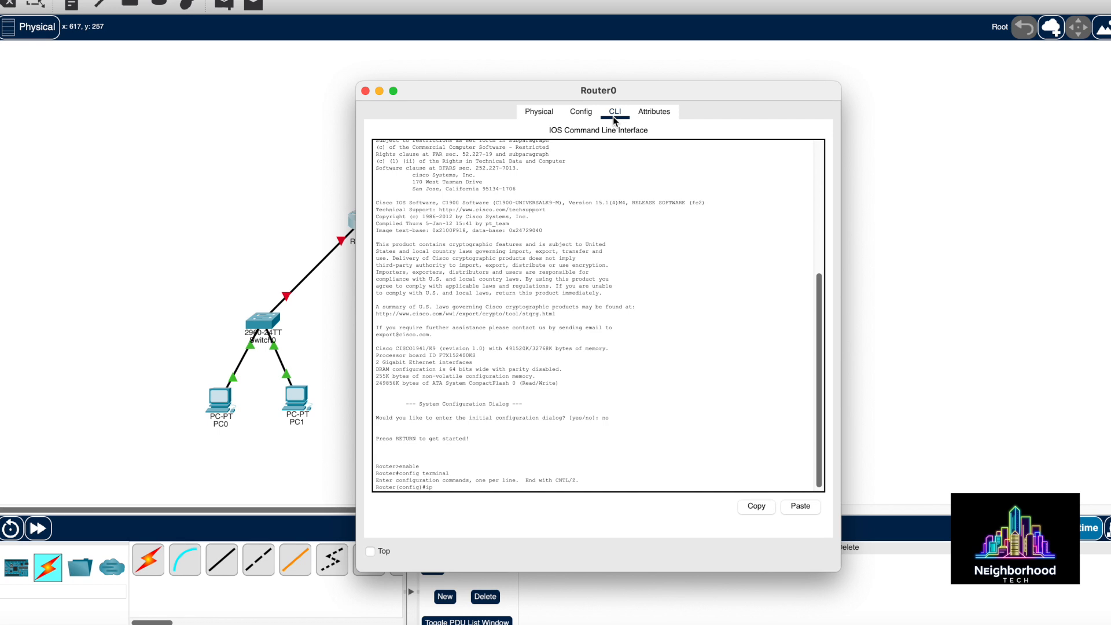
text(ad)
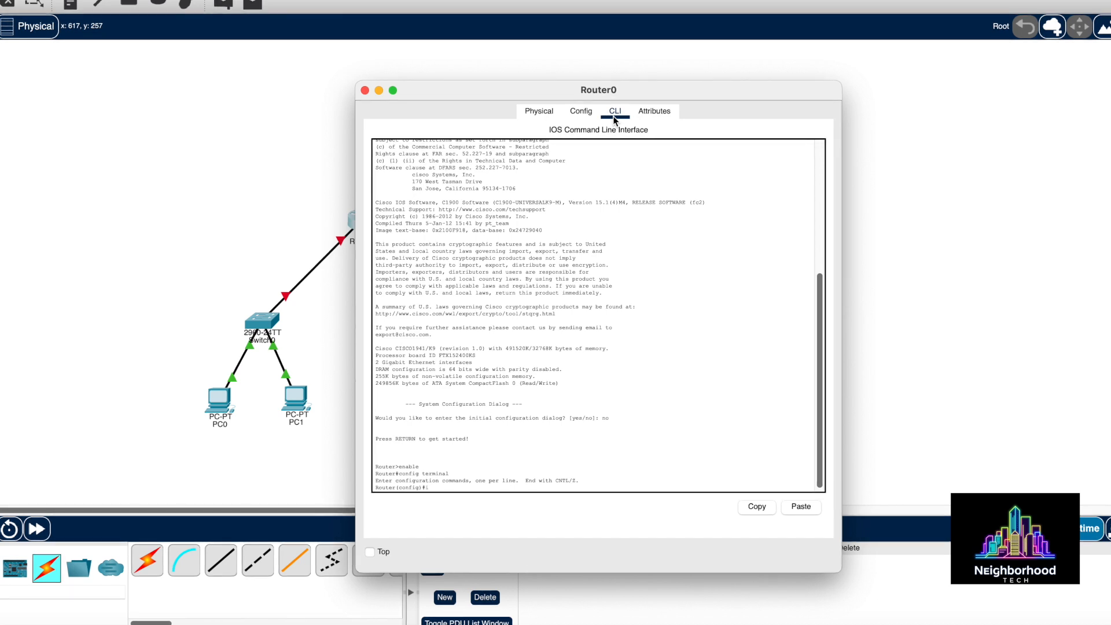
text(face )
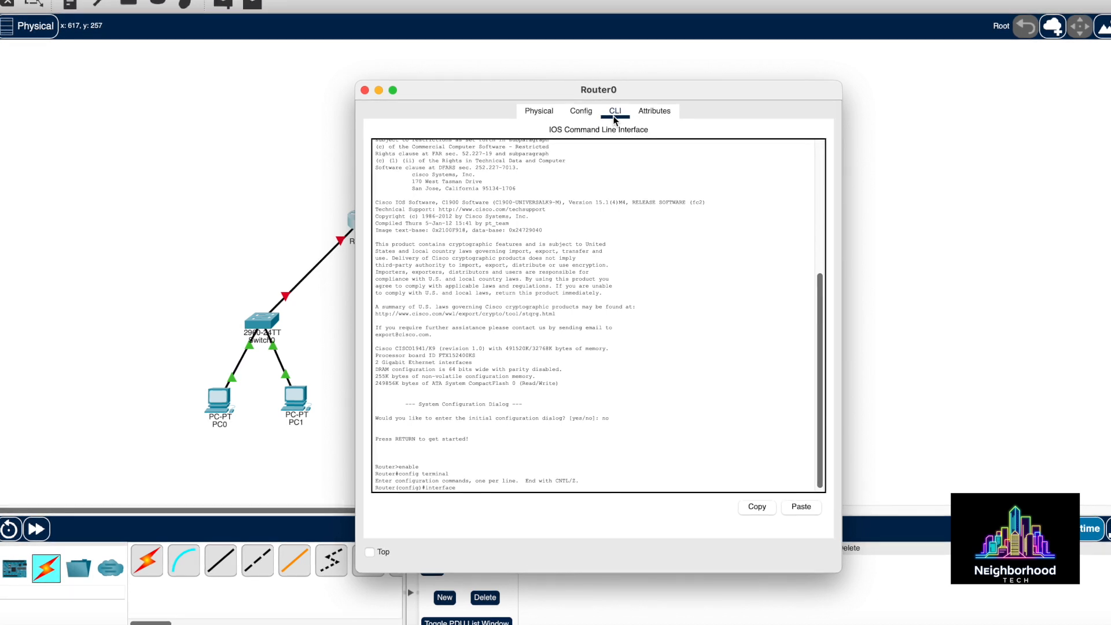
text(g0/)
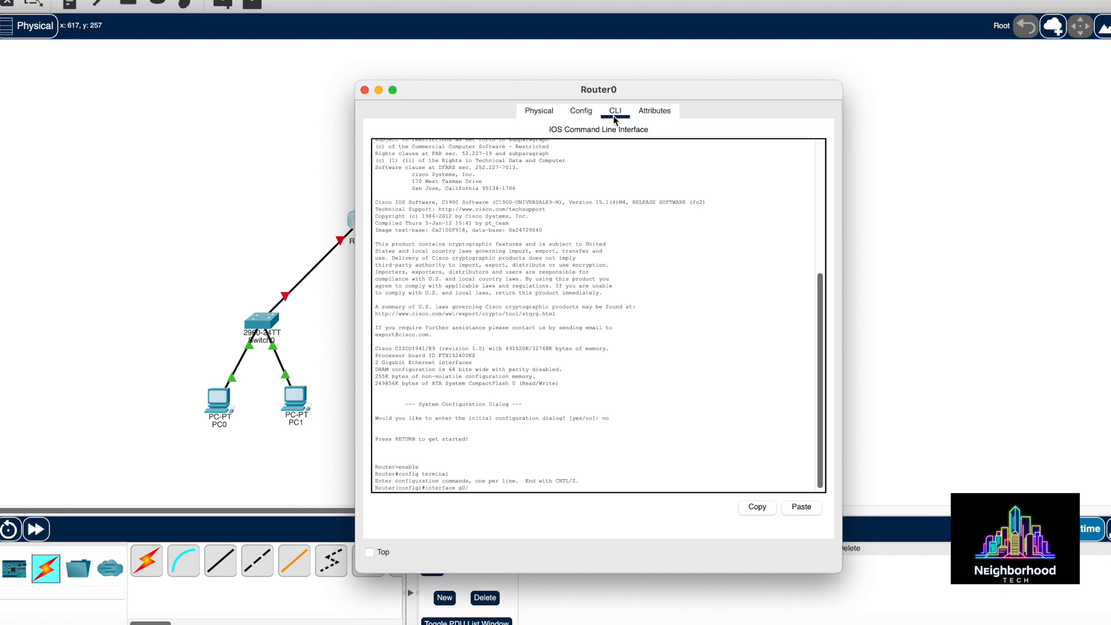
text(0)
key(Return)
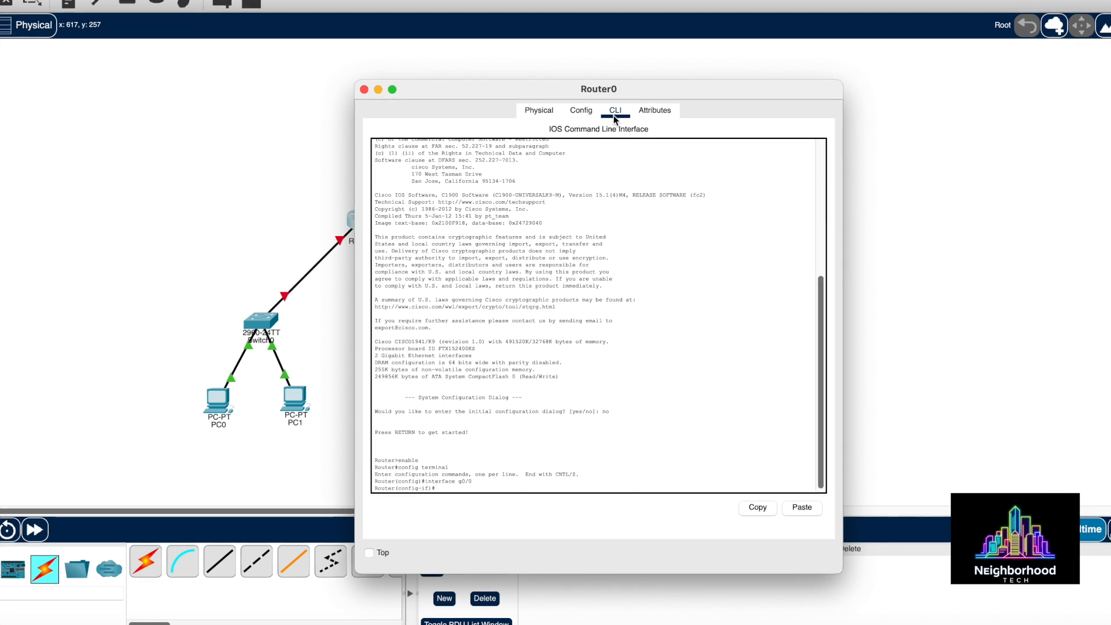
text(ip a)
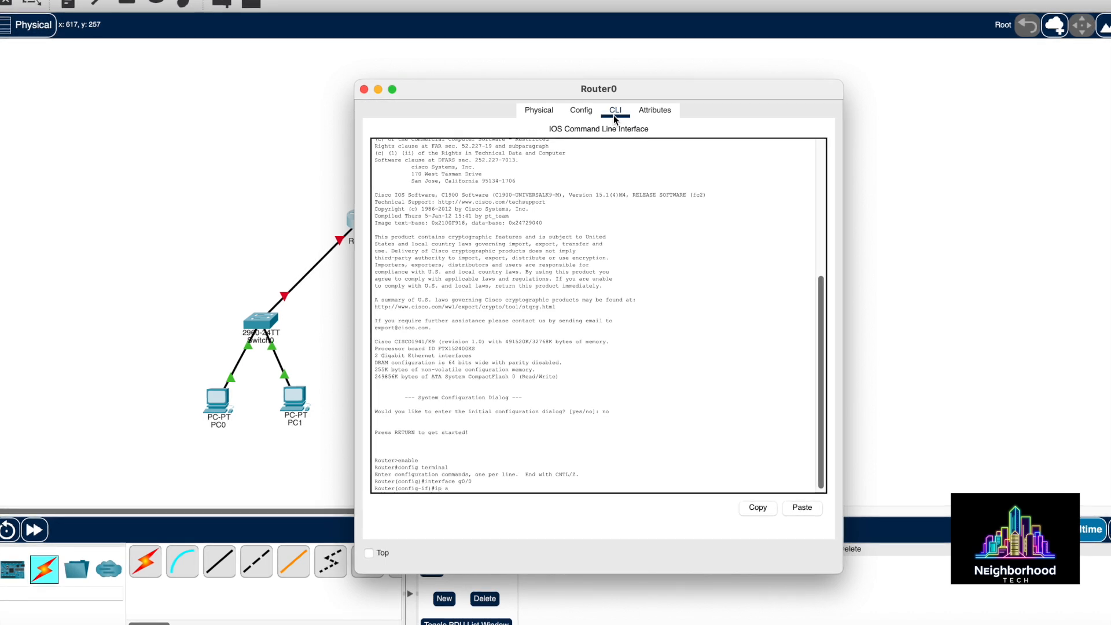
text(dress)
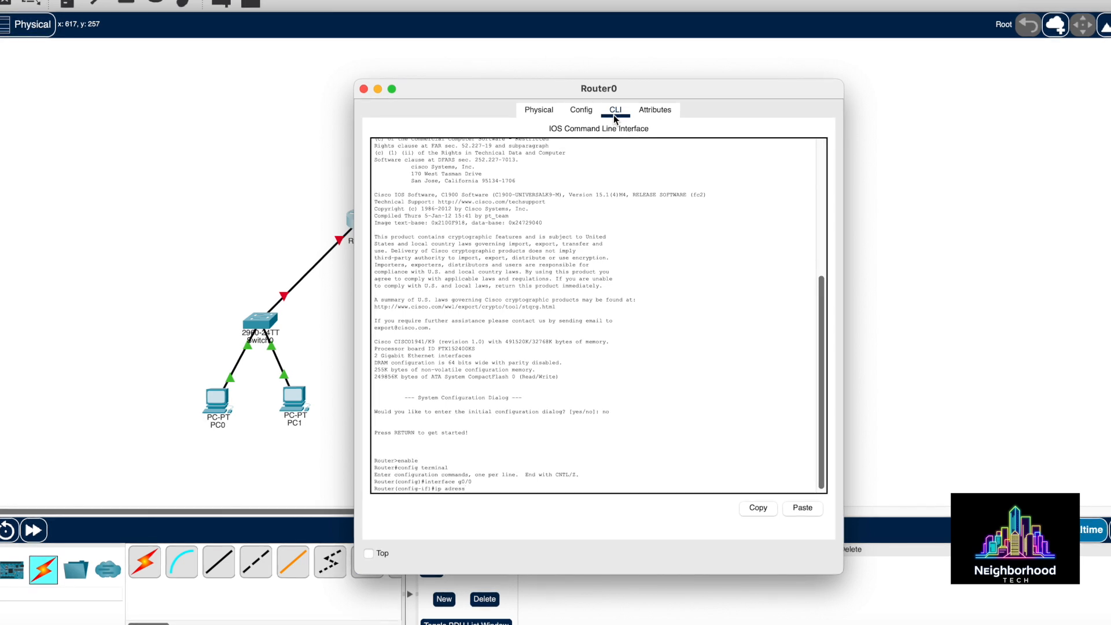
key(BackSpace)
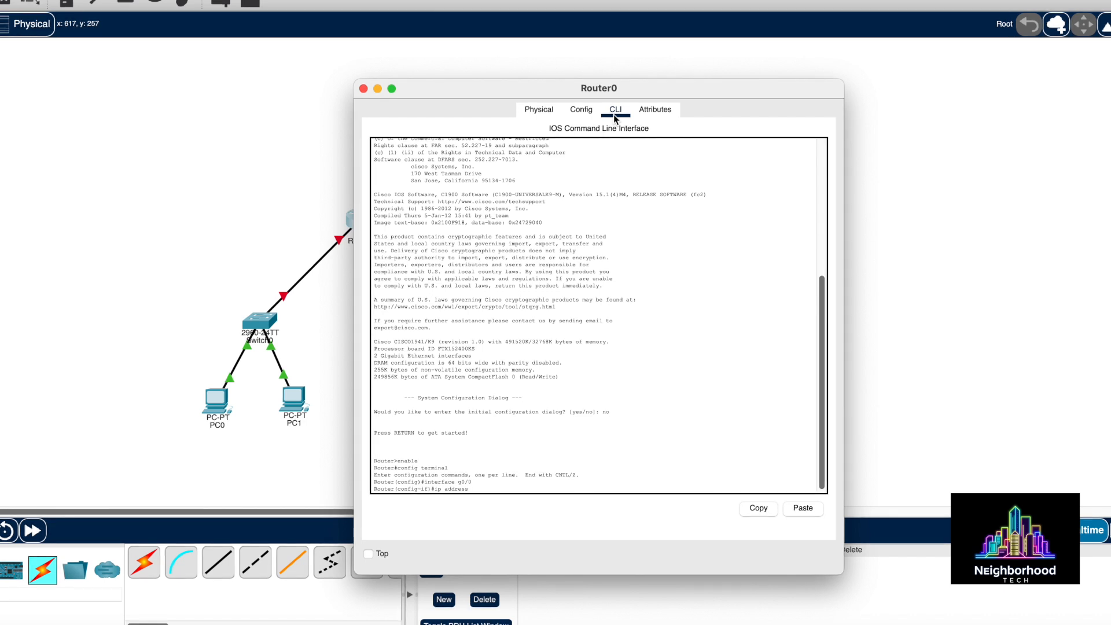
text(192.)
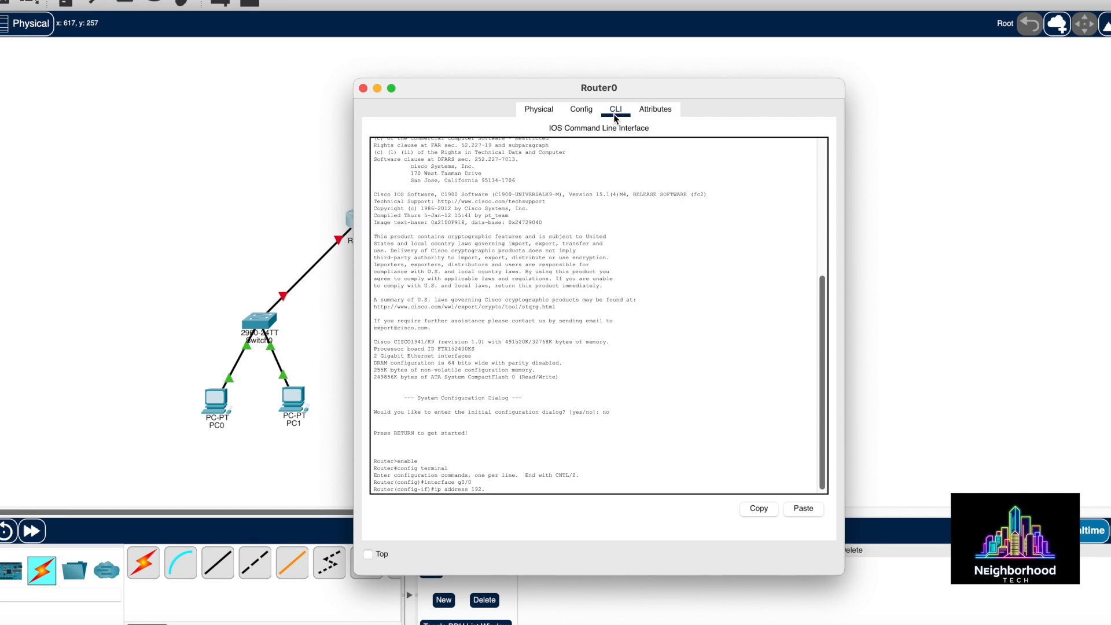
text(168.1.1)
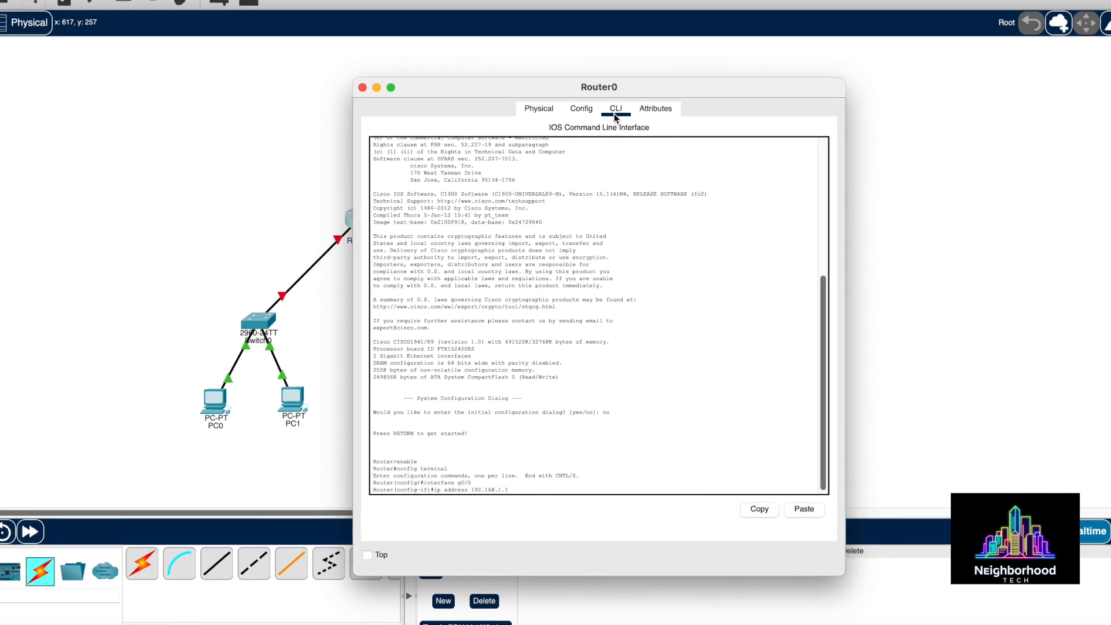
text(2)
text(.255.255)
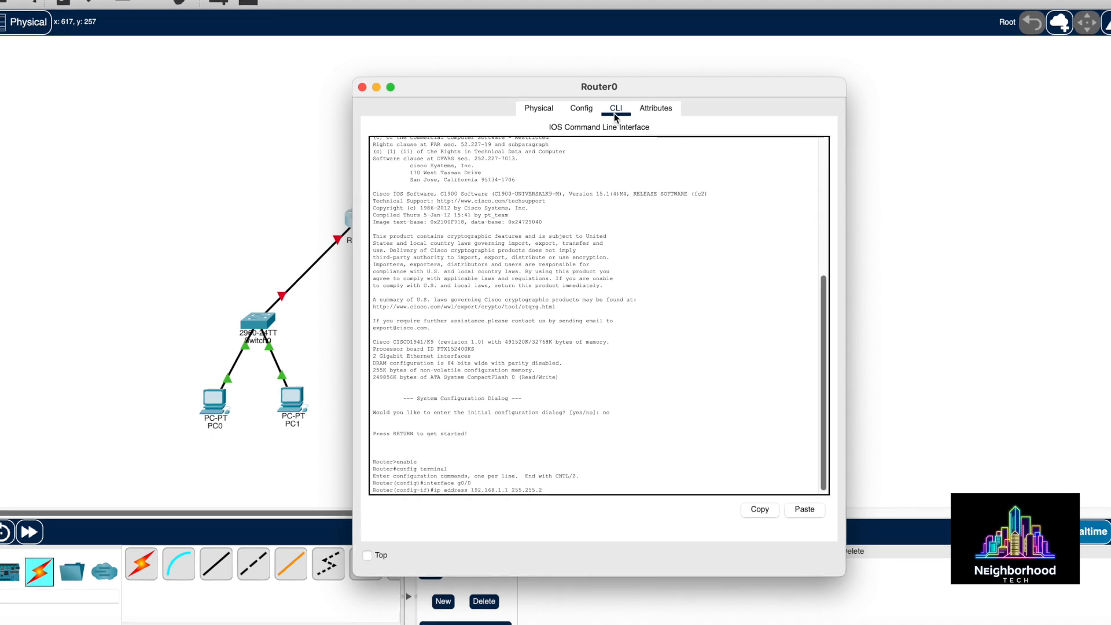
text(.0)
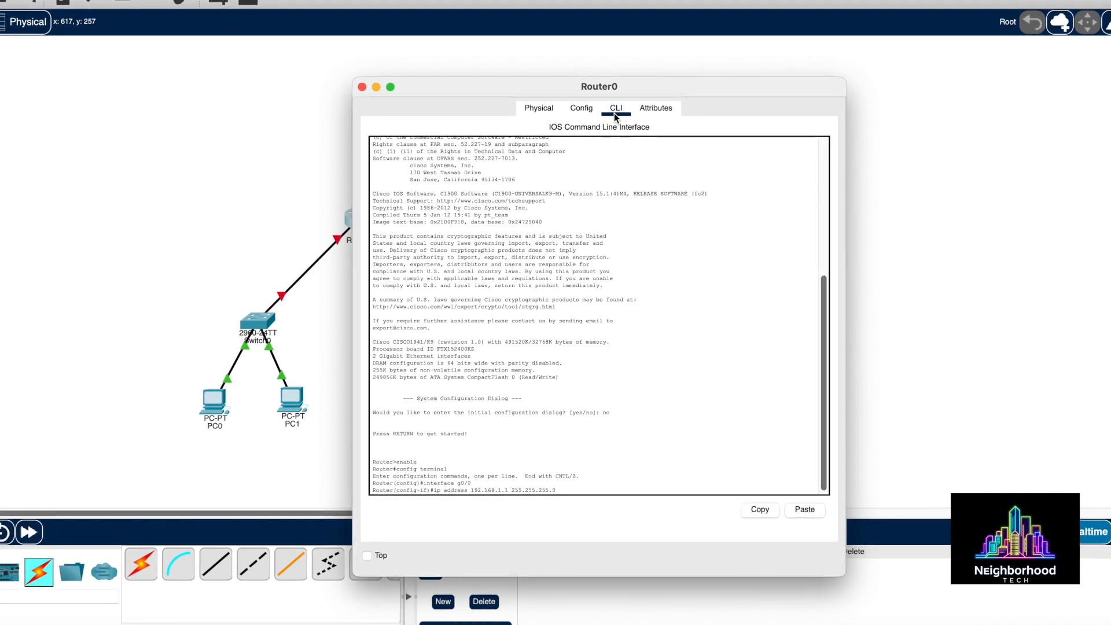
key(Return)
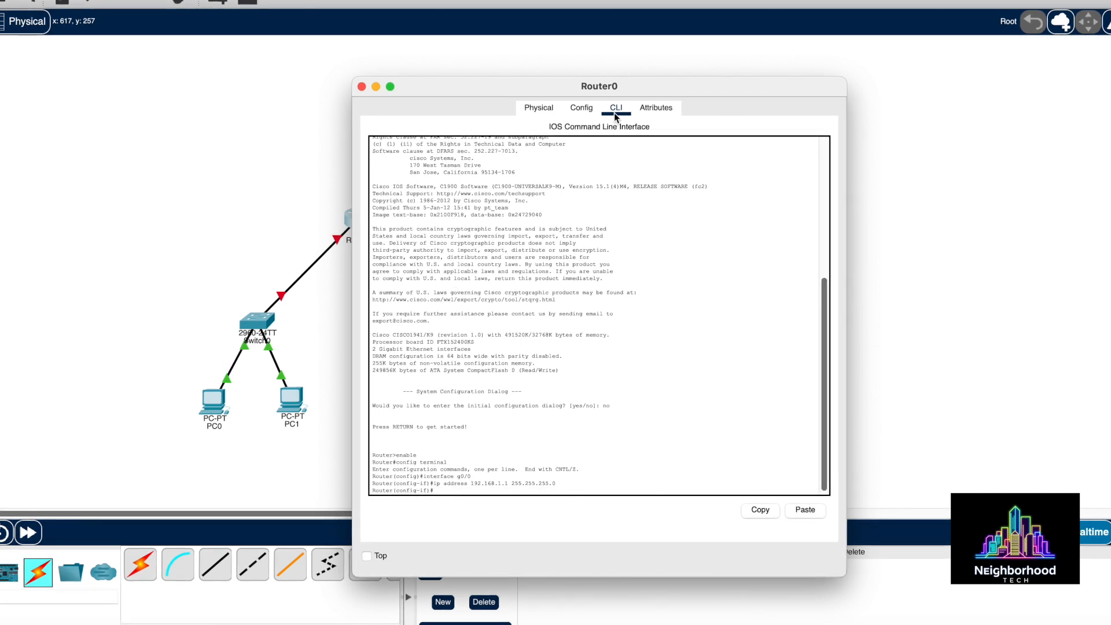
text(n)
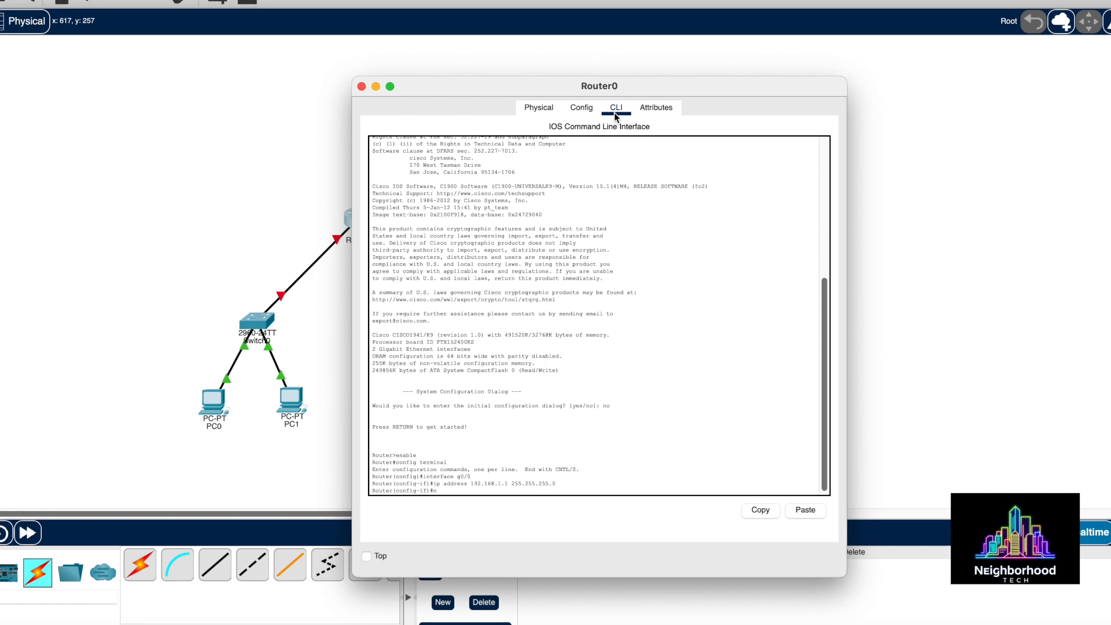
text(o shu)
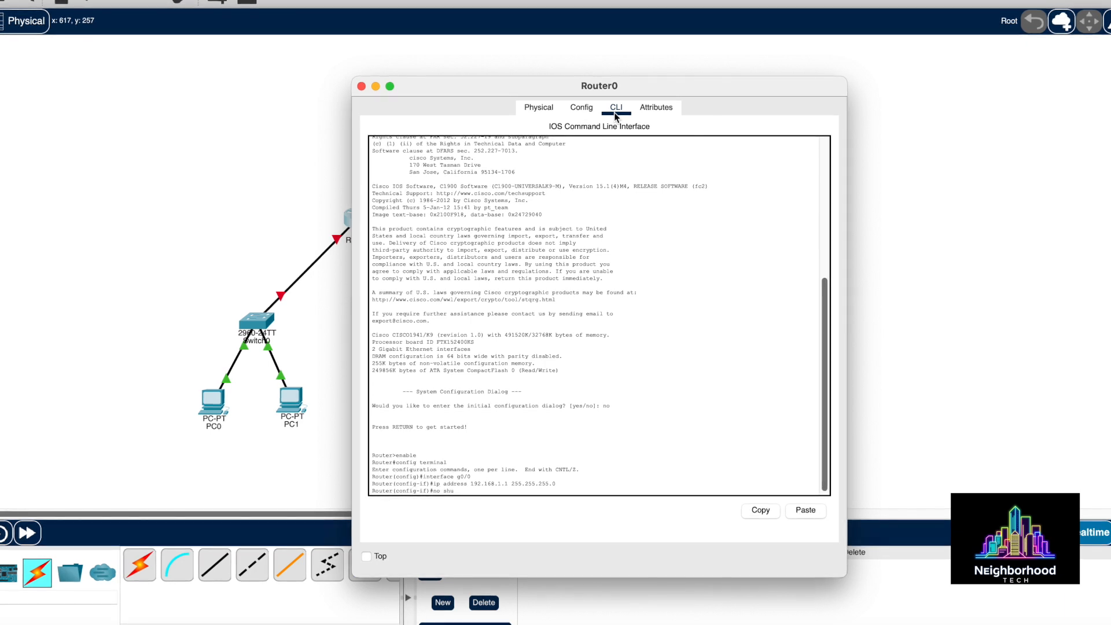
text(tdown)
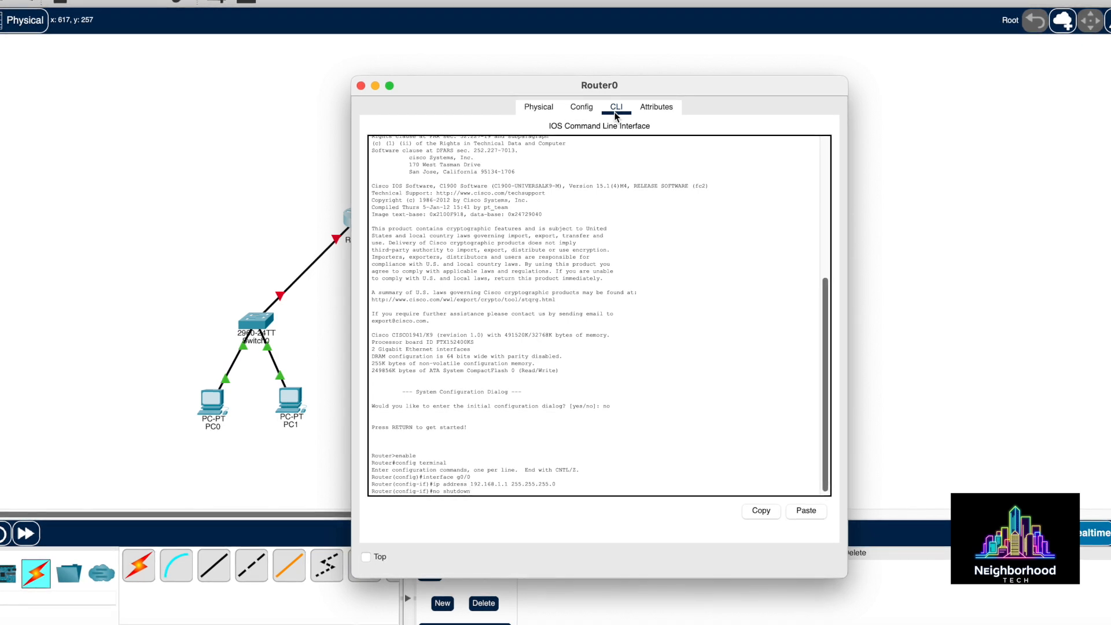
key(Return)
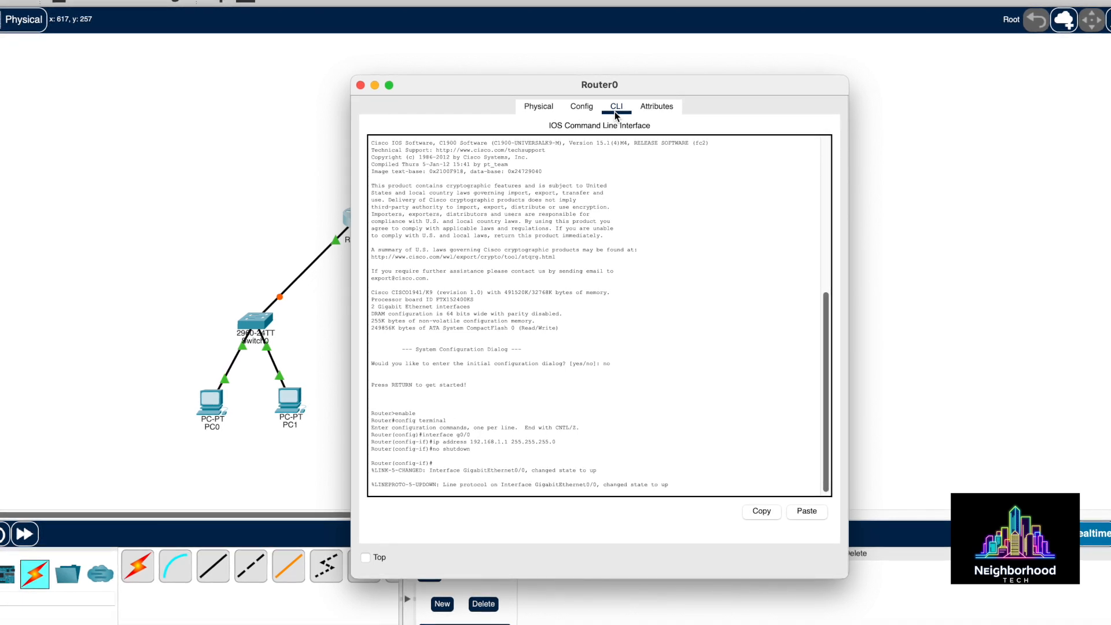
Exit g0/0, enter interface g0/1, and submit 192.168.2.1 255.255.255.0 without the ip address keyword
text(exit)
key(Return)
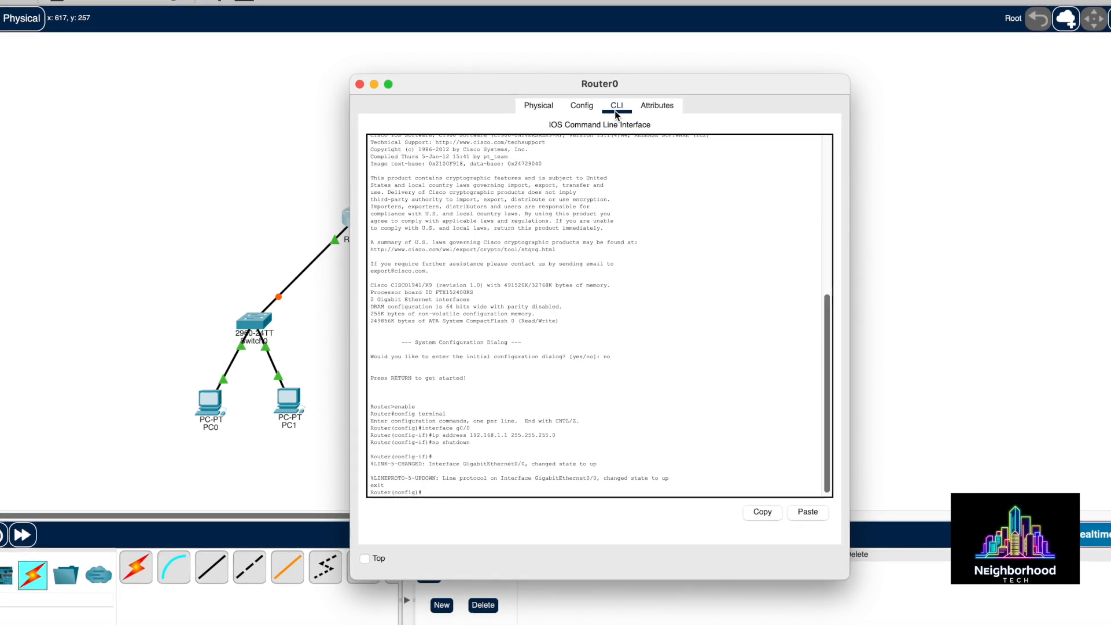
text(interfa)
key(Tab)
text(g)
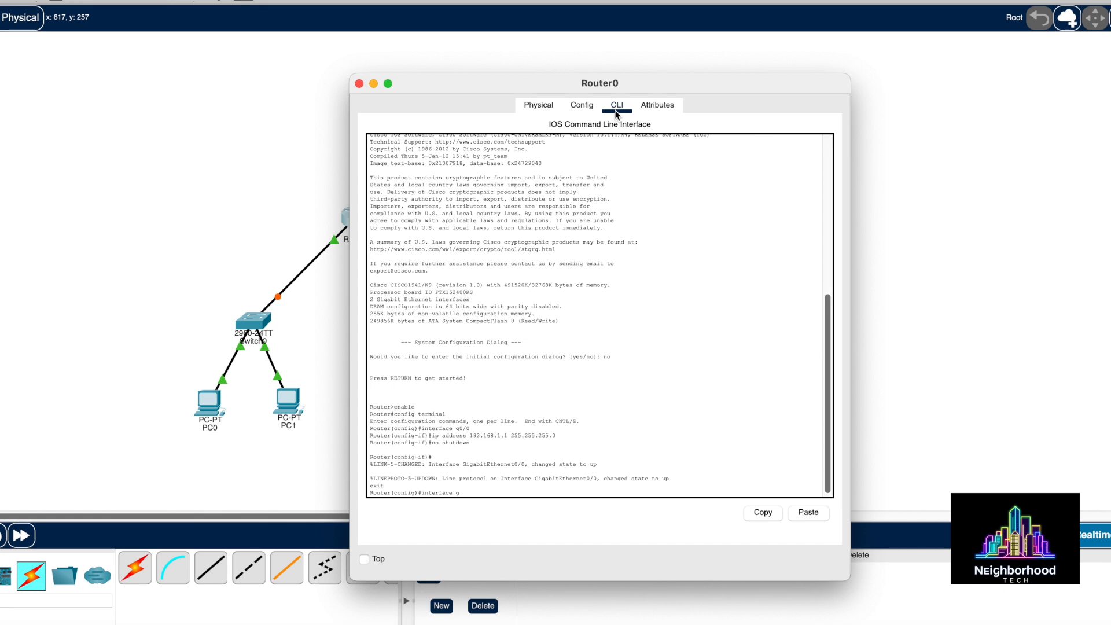
text(0/1)
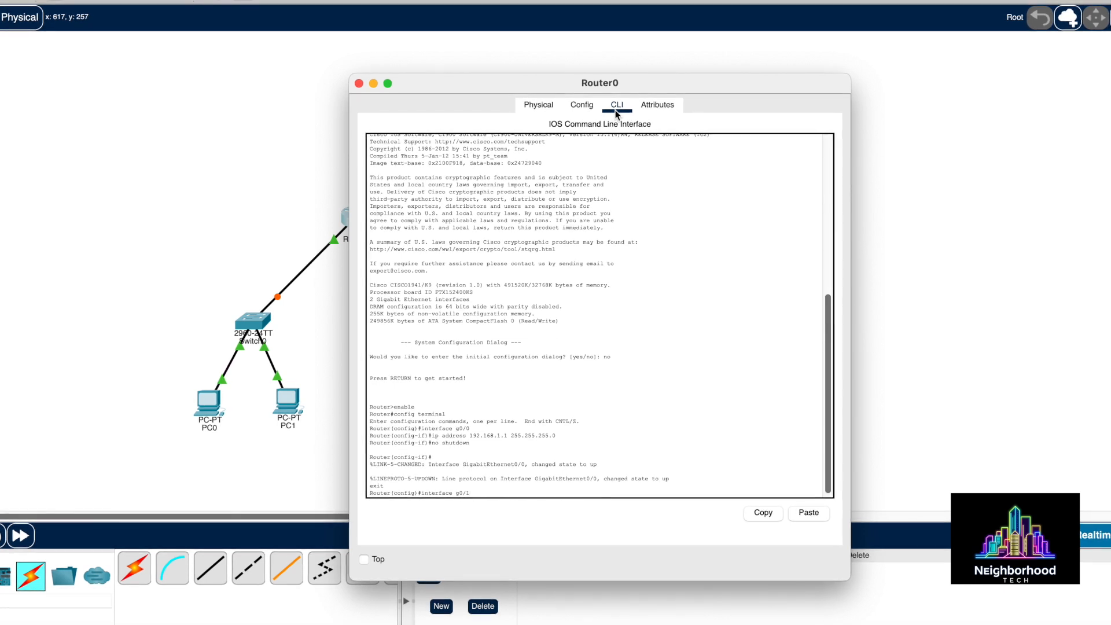
key(Return)
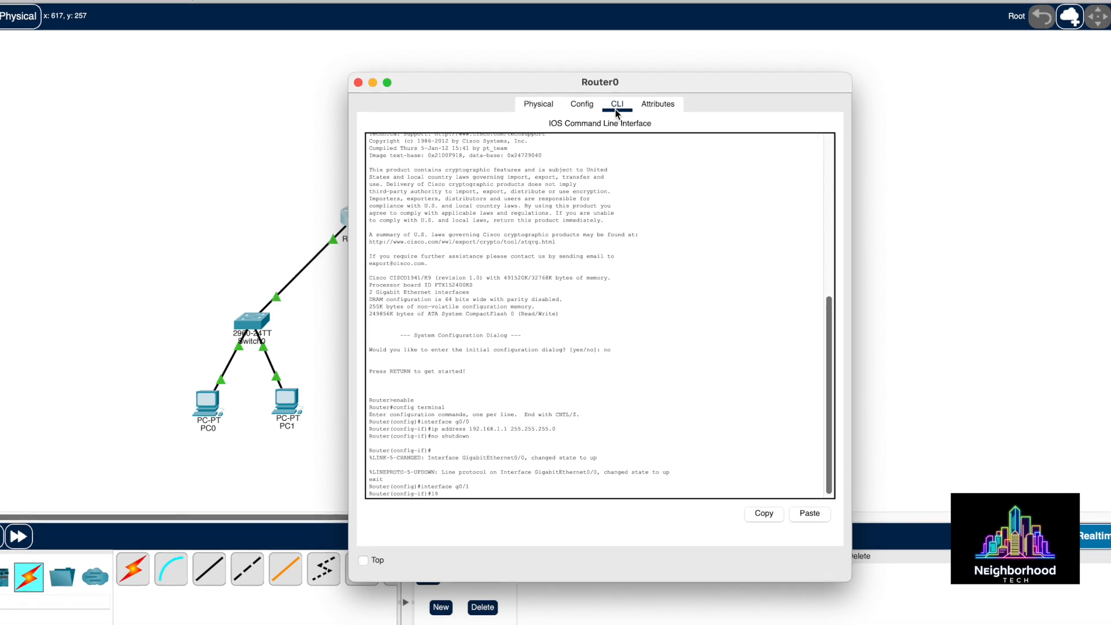
text(92.168)
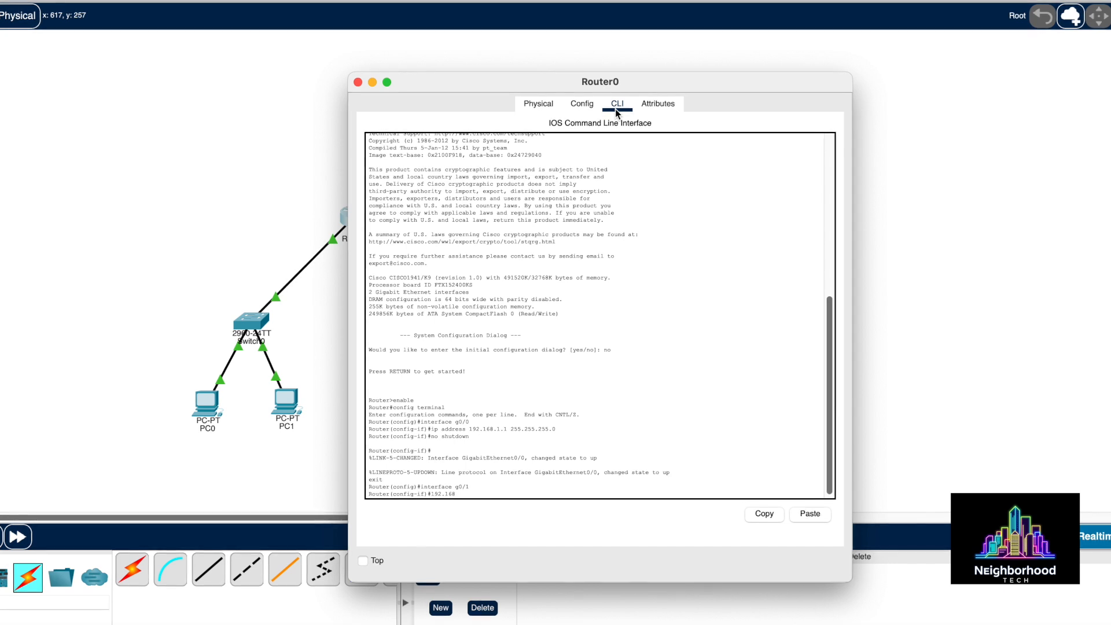
text(.2.1)
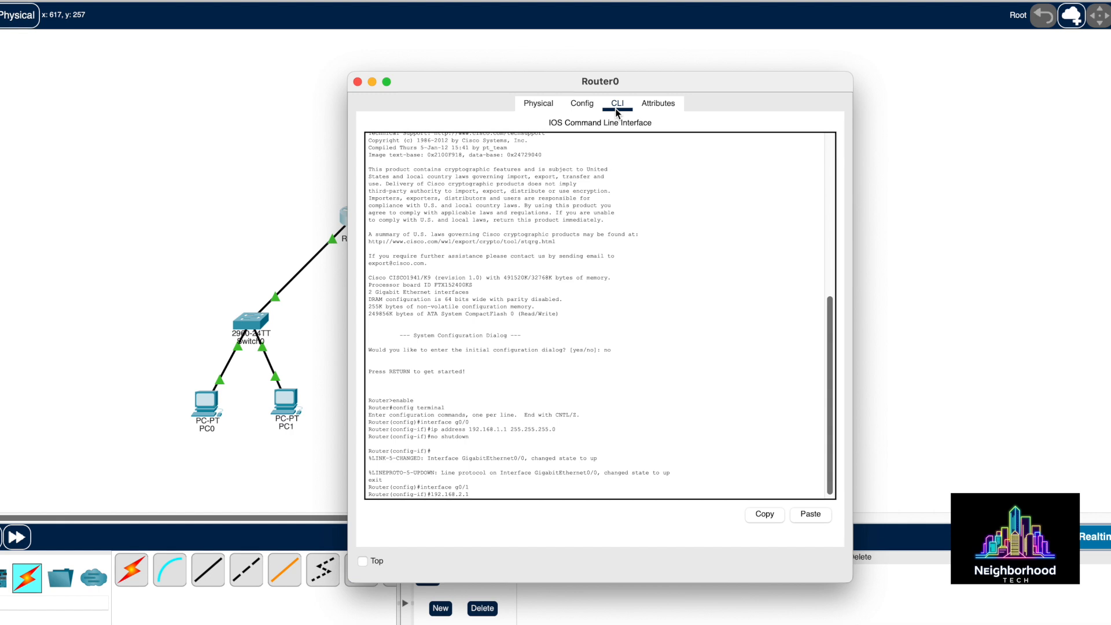
text( 255)
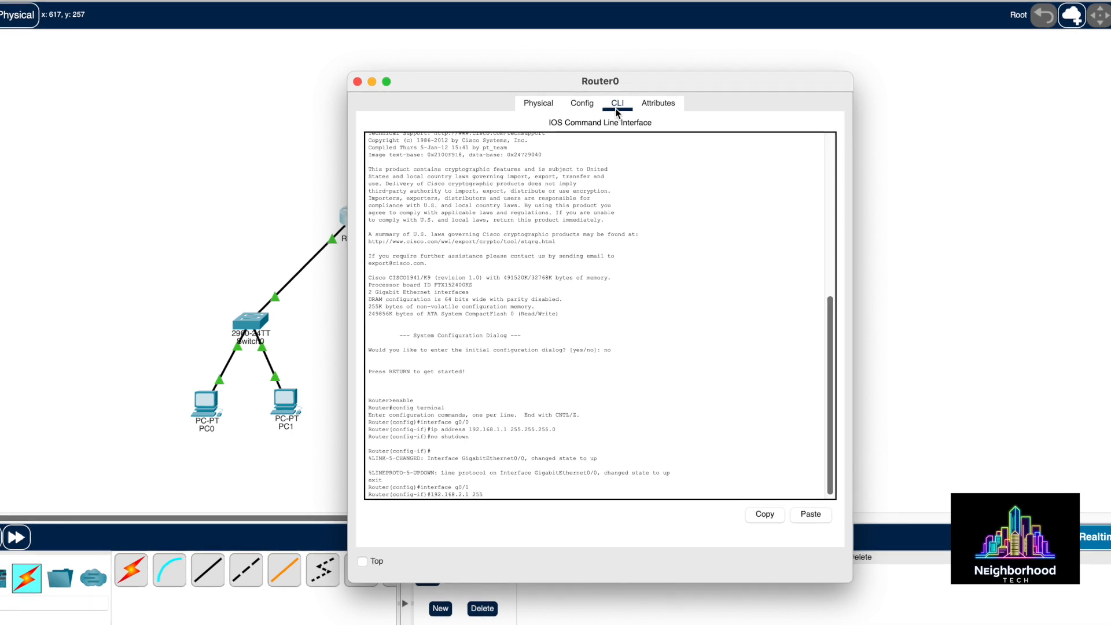
text(.255.255.25)
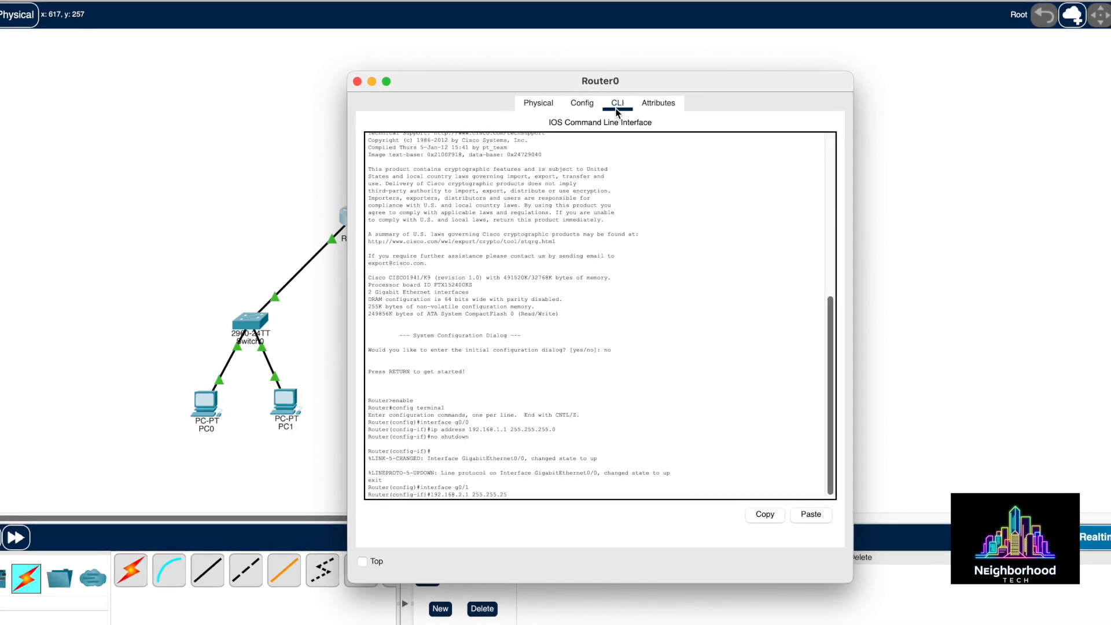
text(0)
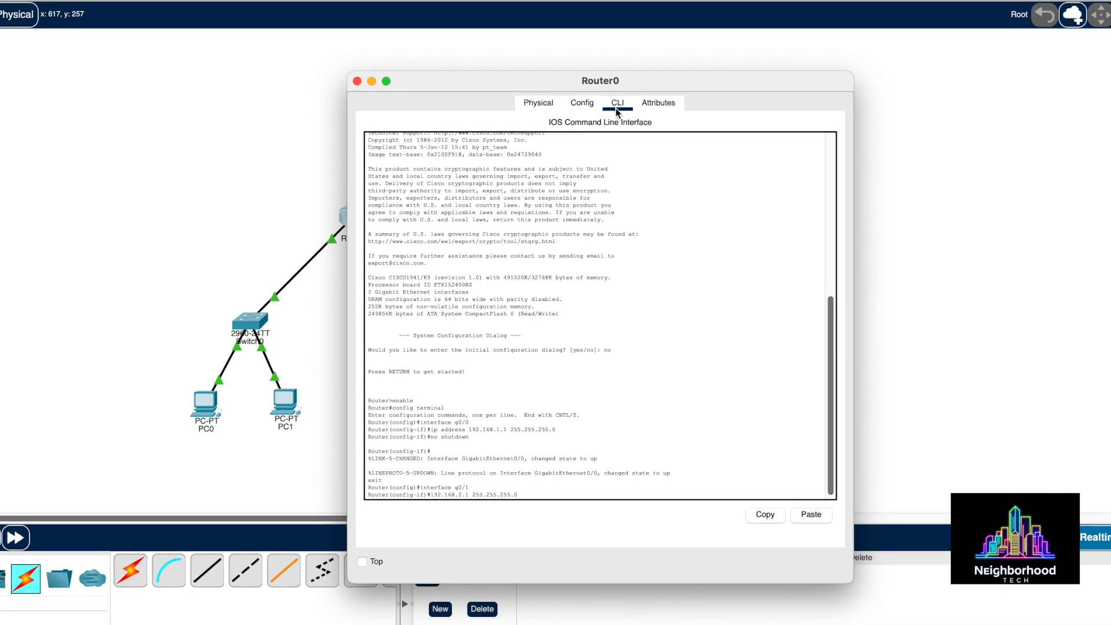
key(Return)
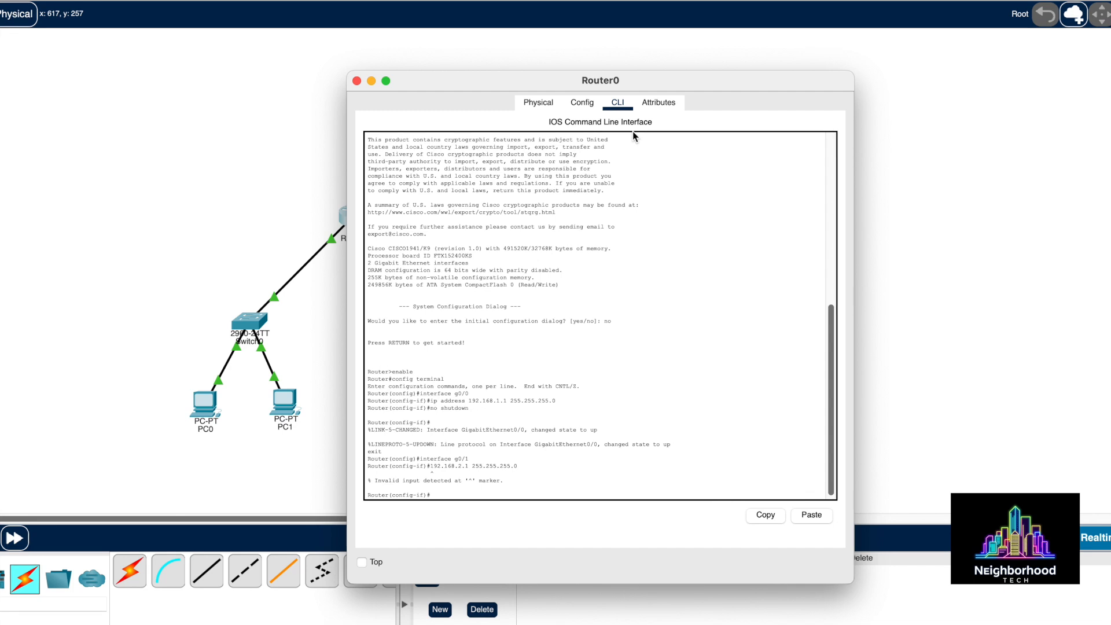
On g0/1, run ip address 192.168.2.1 255.255.255.0 followed by no shutdown
text(ip)
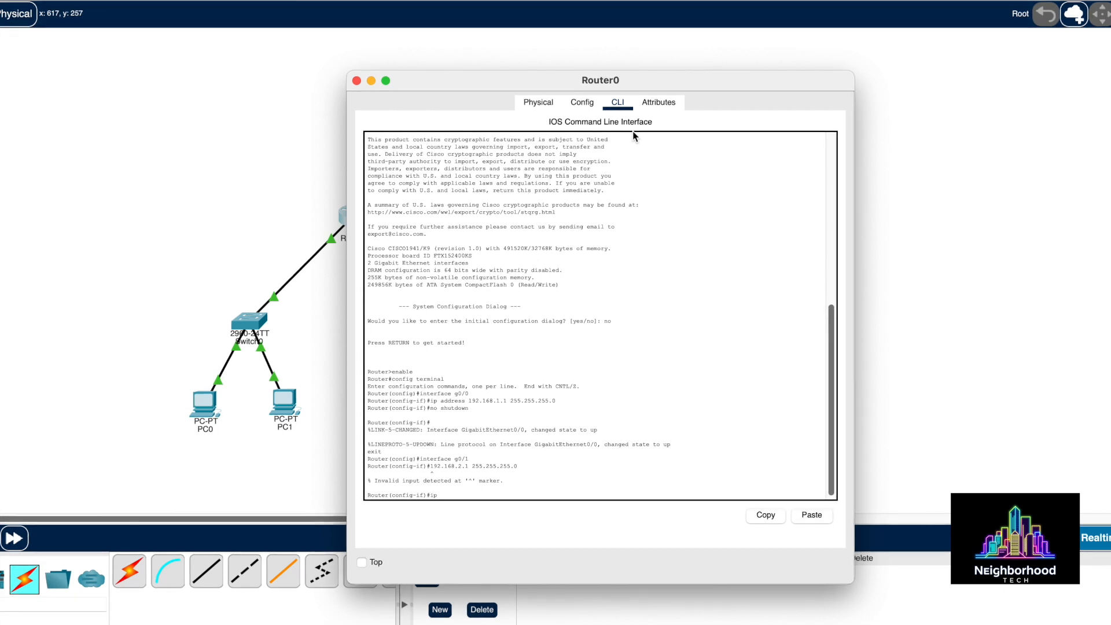
text( address)
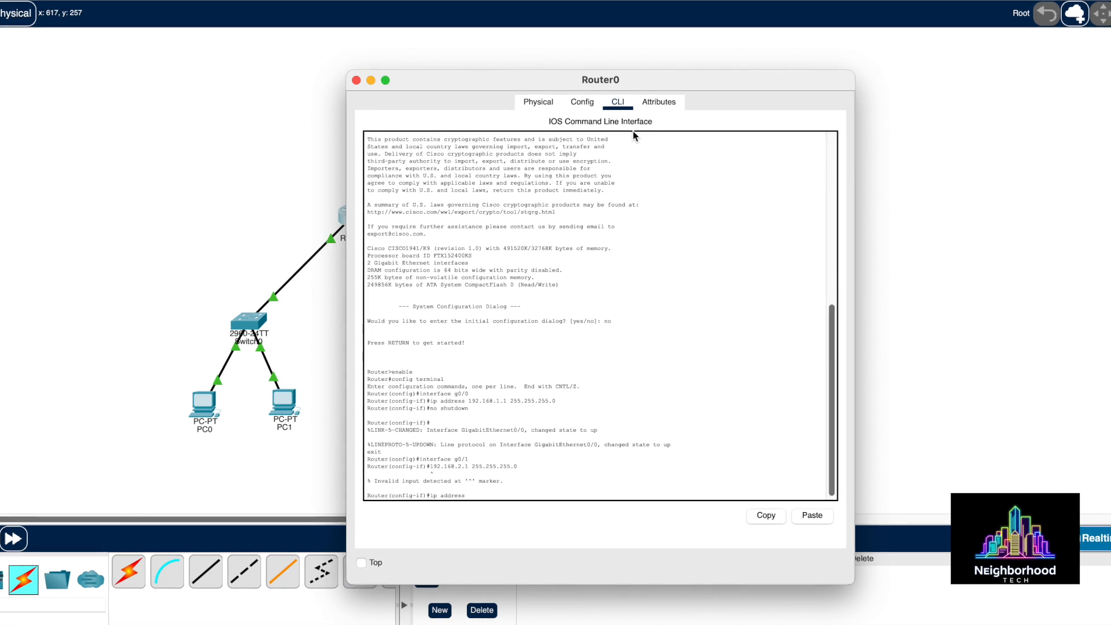
text( 192.168)
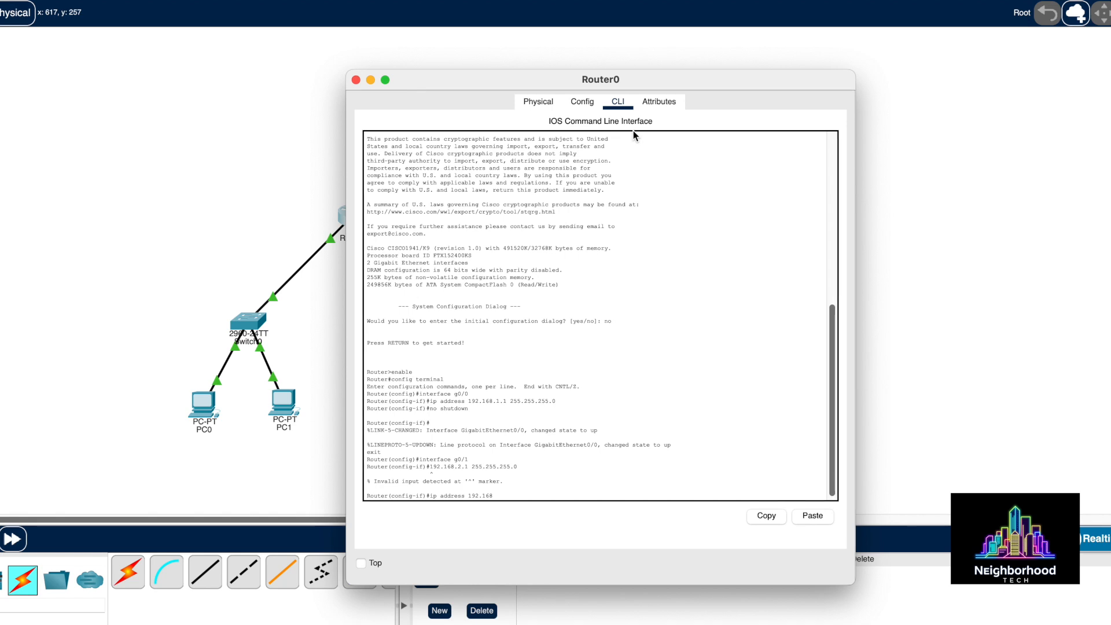
text(.2.)
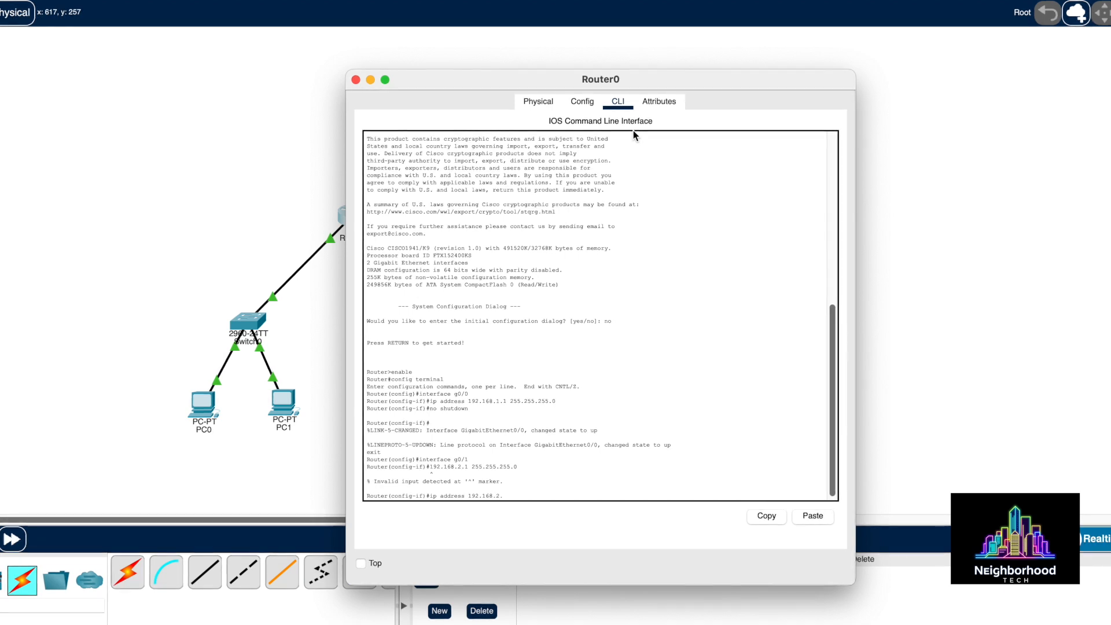
text(1 255.25)
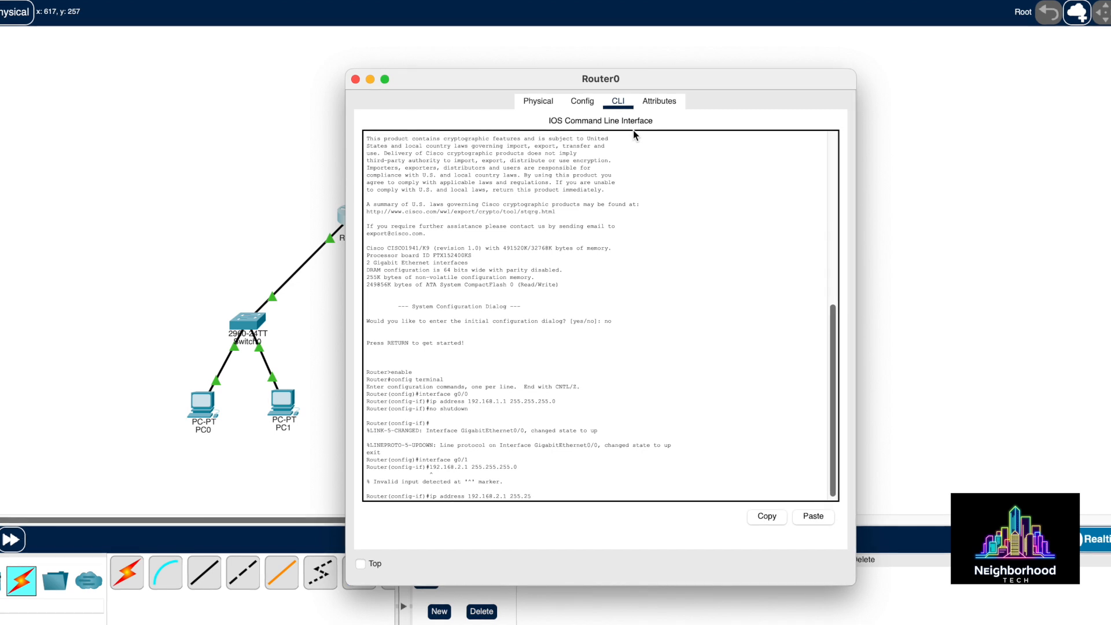
text(5.255.)
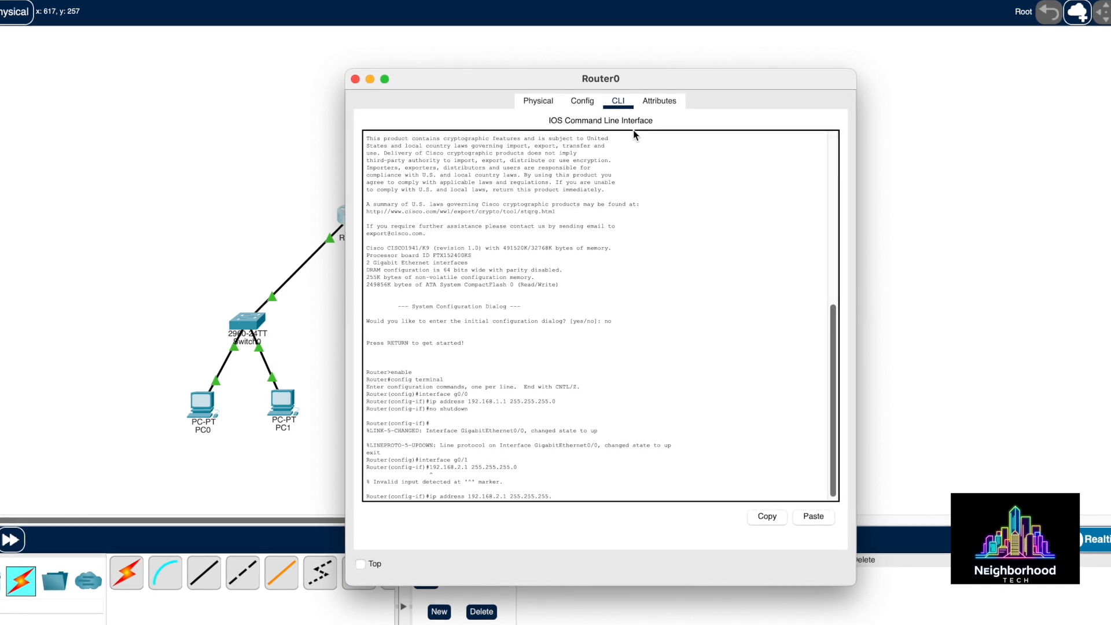
text(0)
key(Return)
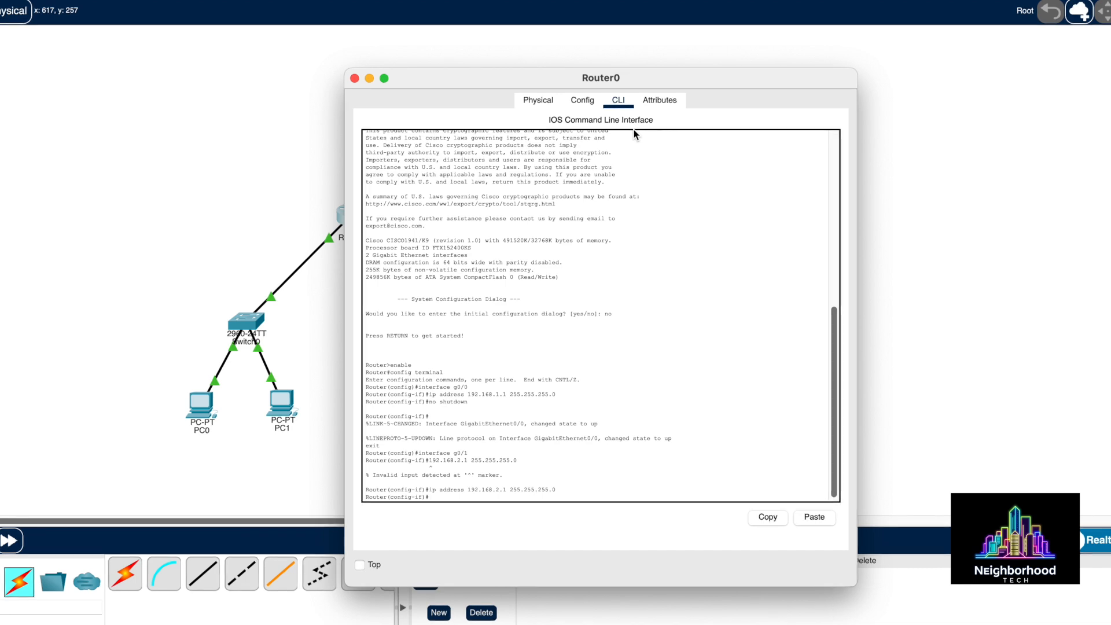
text(no shutdo)
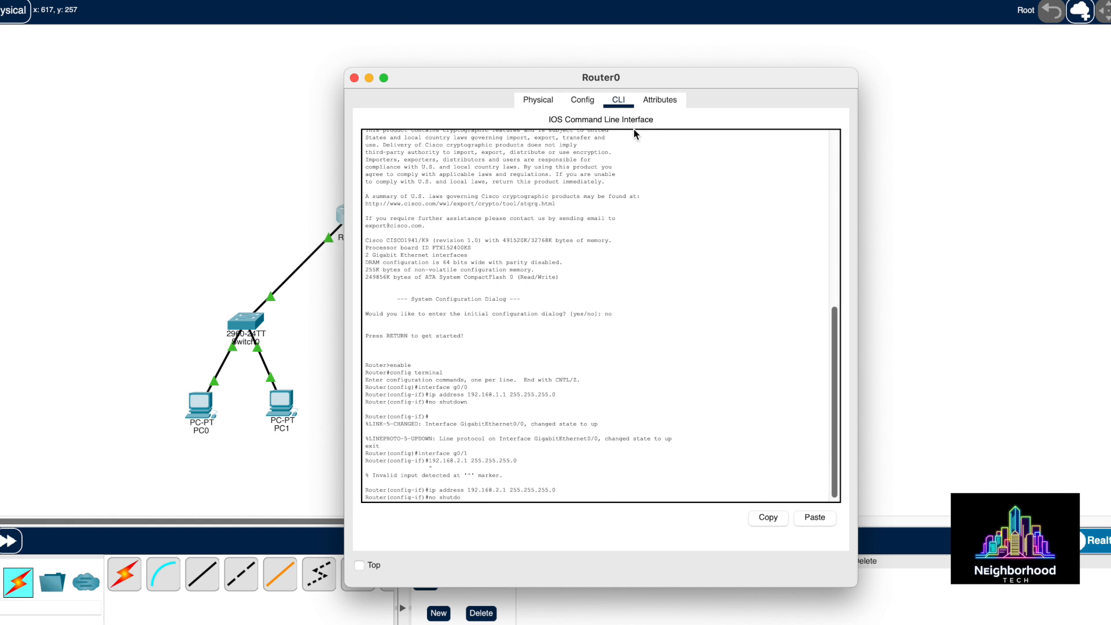
text(wn)
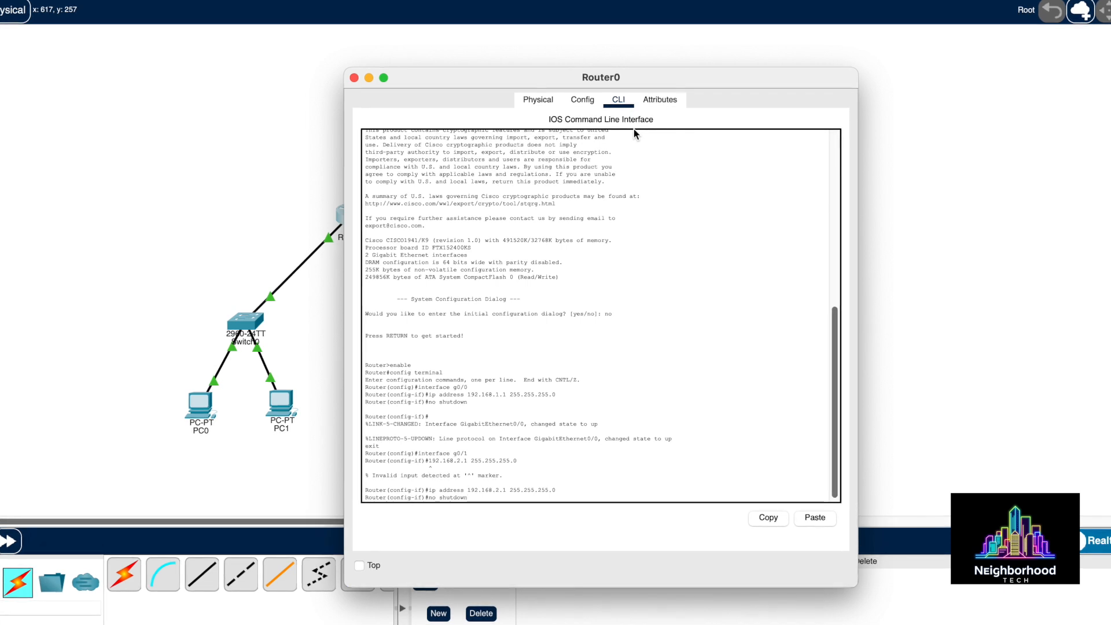
key(Return)
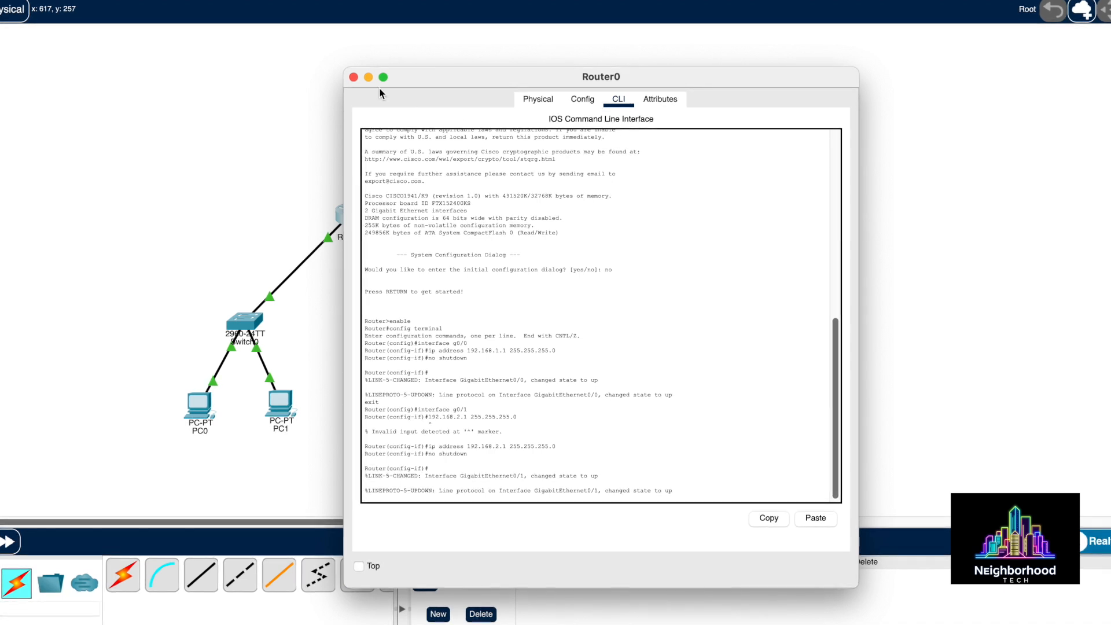
Close Router0's window and enter 192.168.1.1 as PC0's default gateway in its Config tab
click(355, 77)
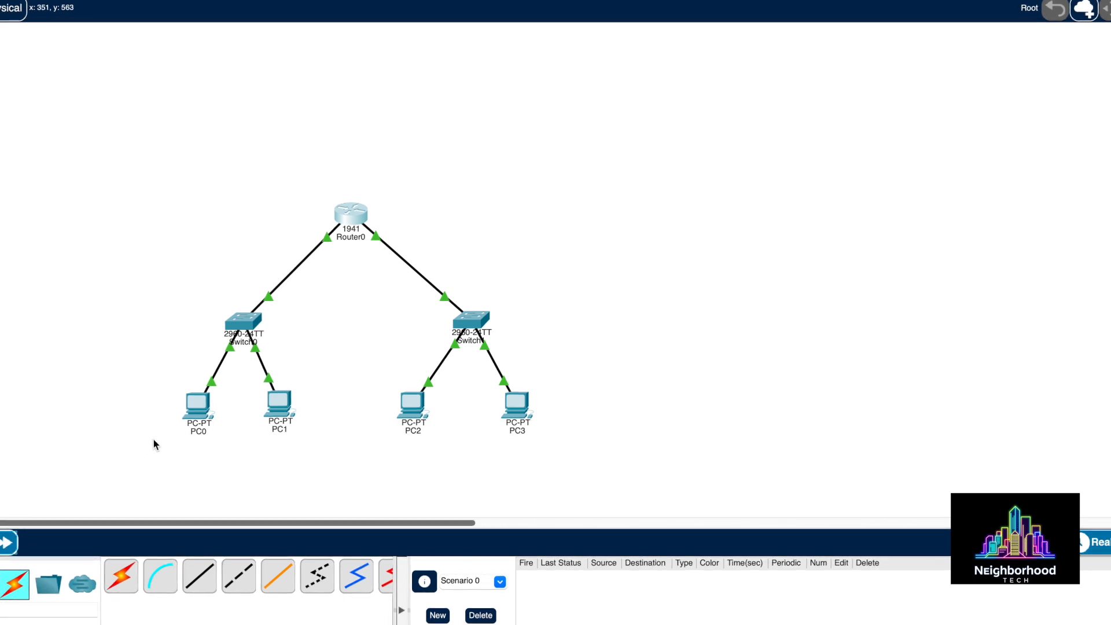
click(197, 410)
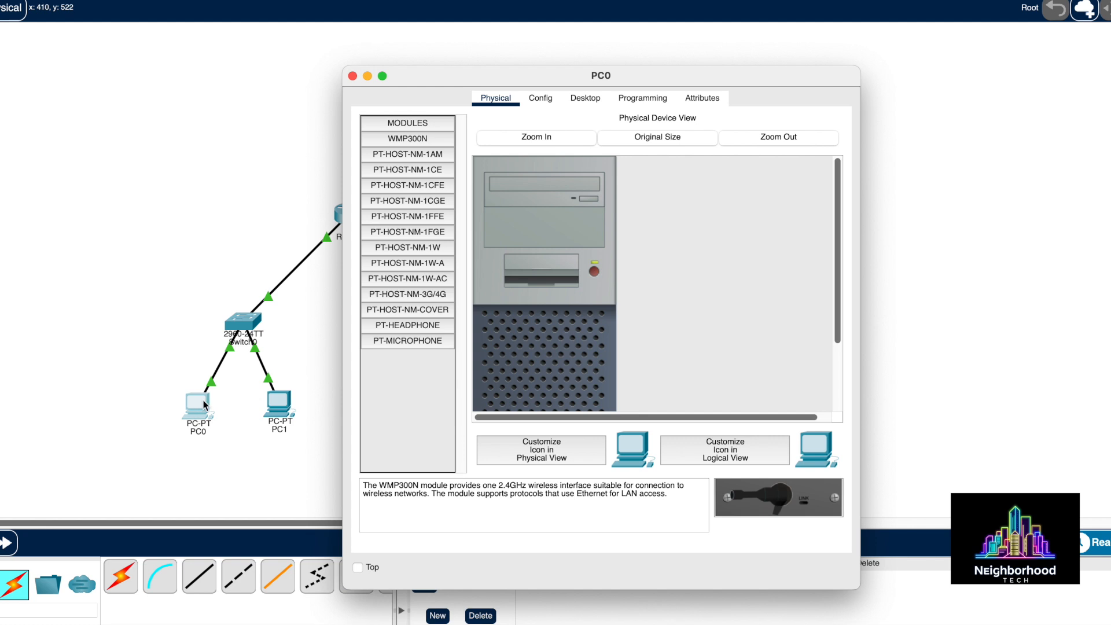
click(541, 100)
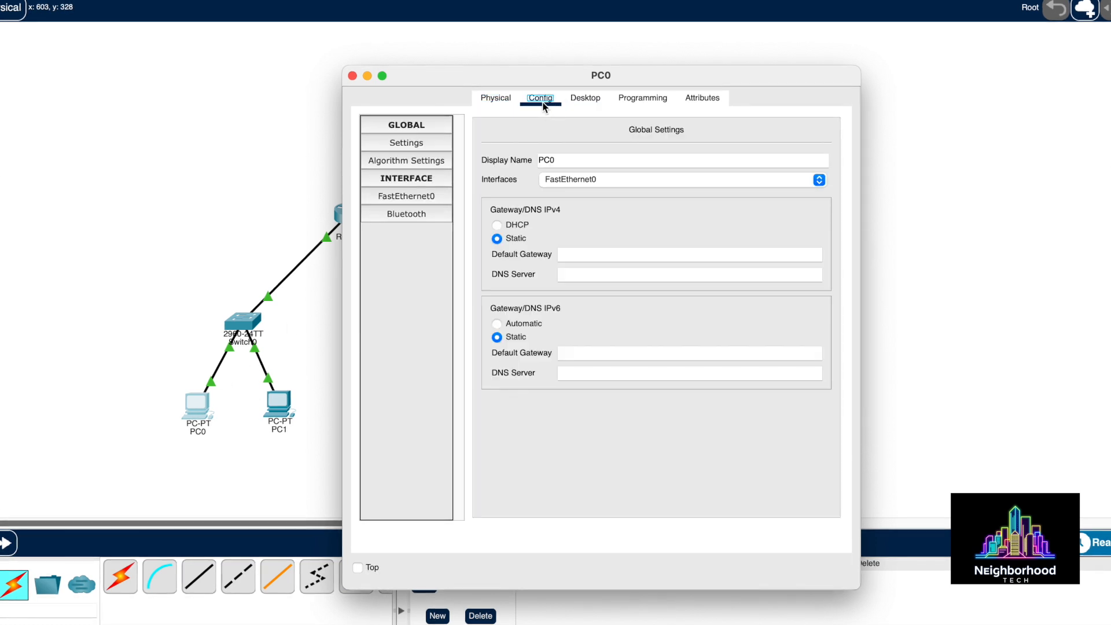
click(582, 254)
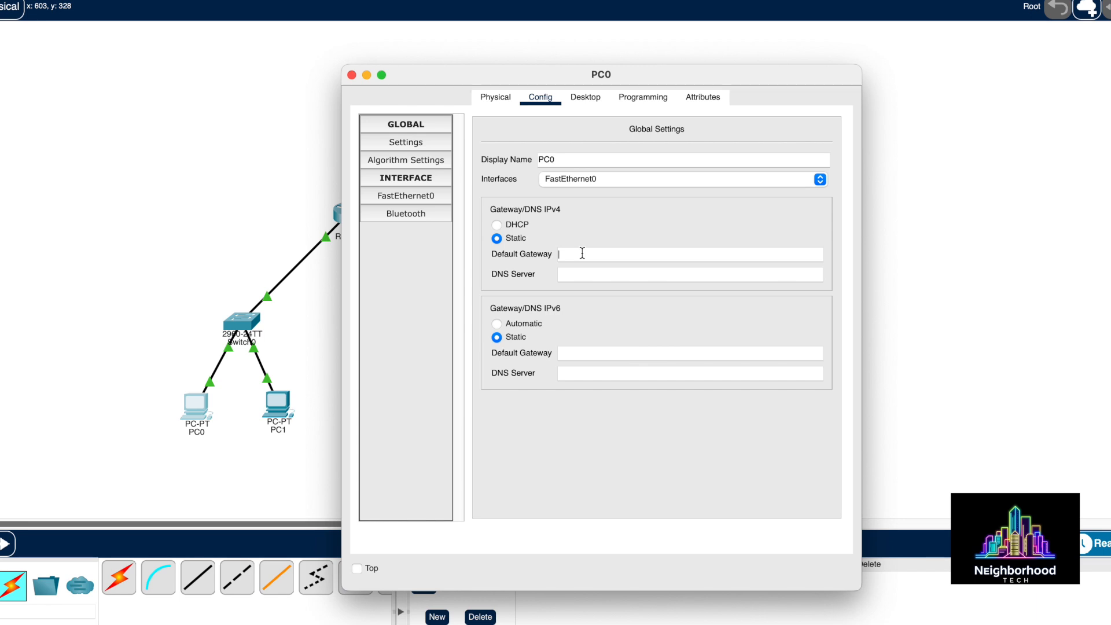
text(92)
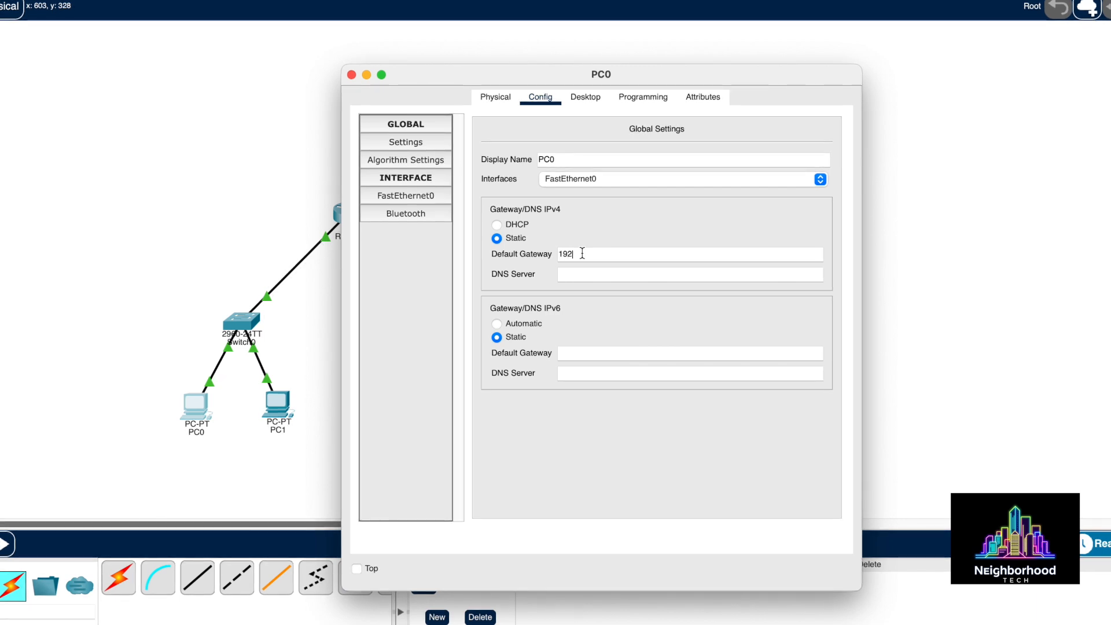
text(.16)
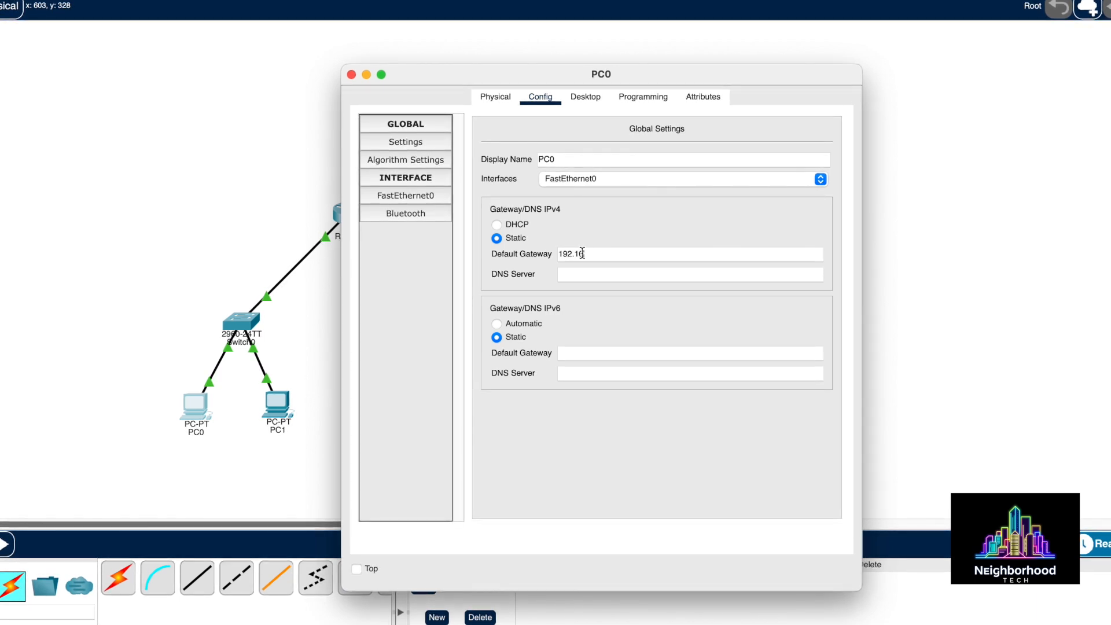
text(8.1.1)
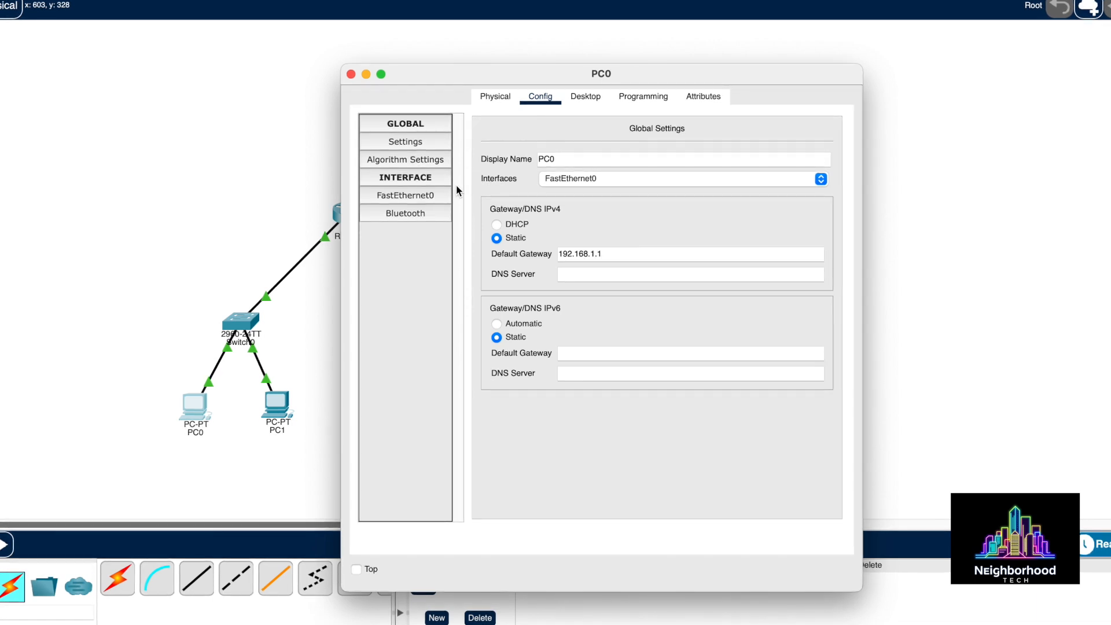
click(437, 199)
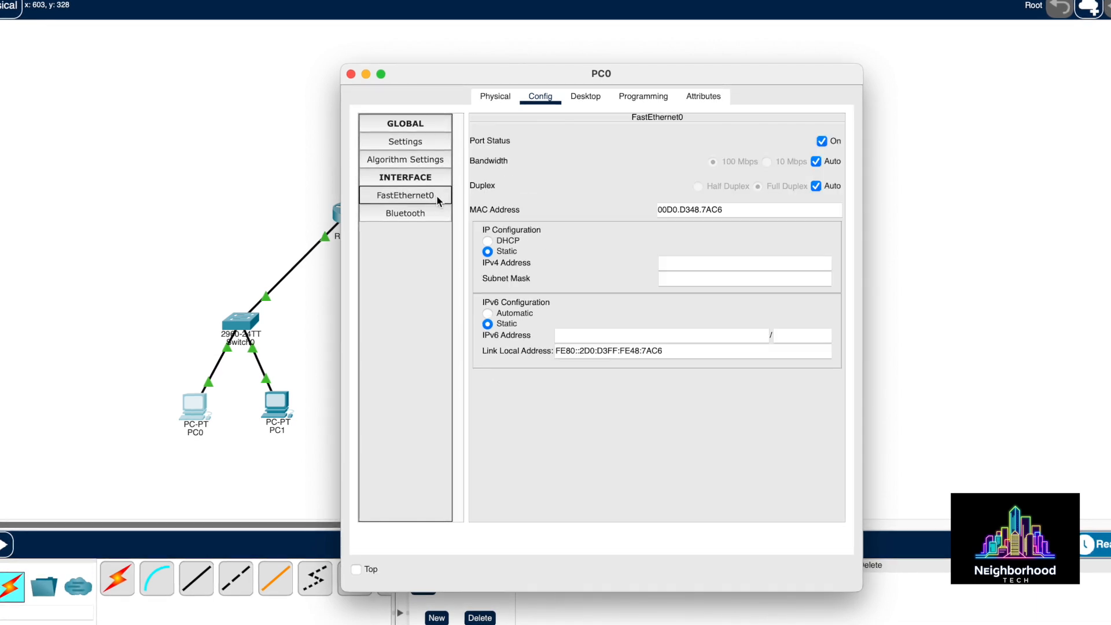
Give PC0's FastEthernet0 address 192.168.1.10 with mask 255.255.255.0 and recheck its gateway
click(678, 263)
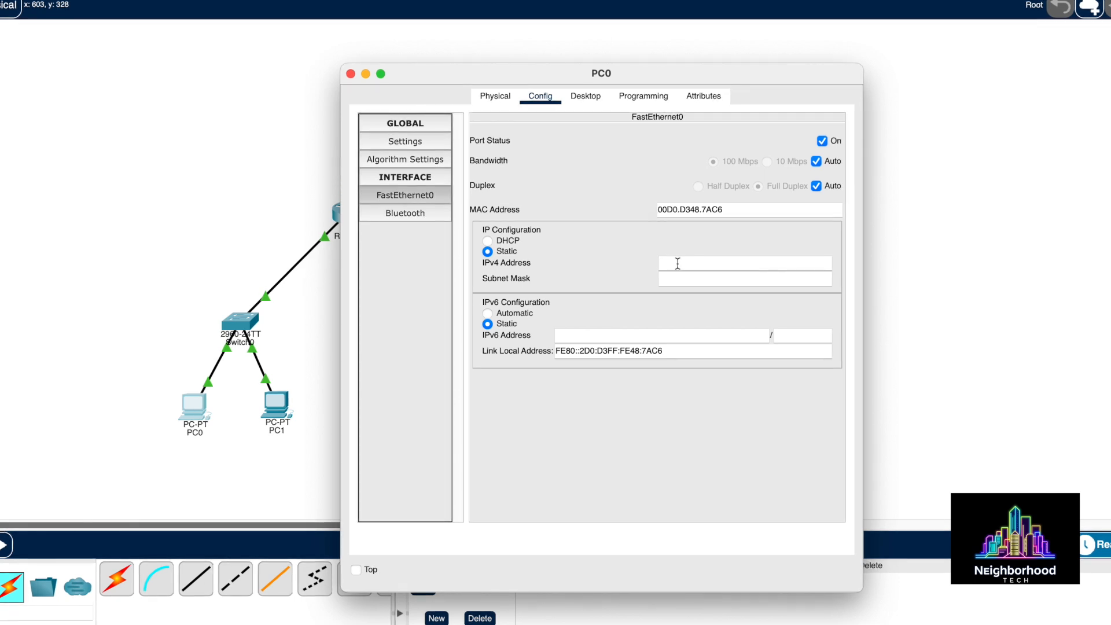
text(192.168)
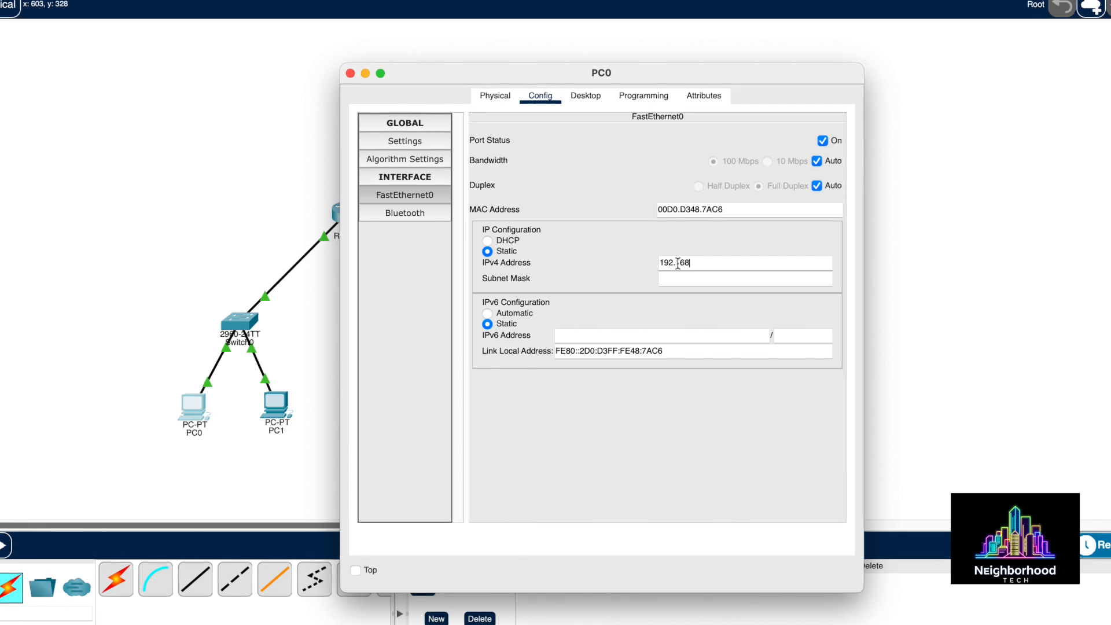
text(.1)
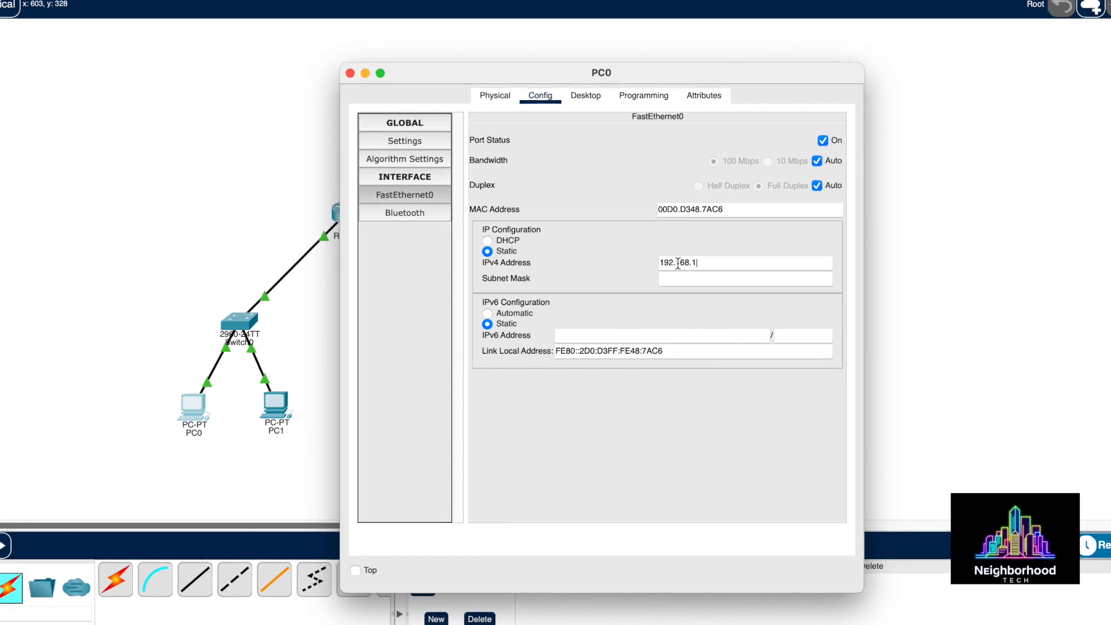
text(.10)
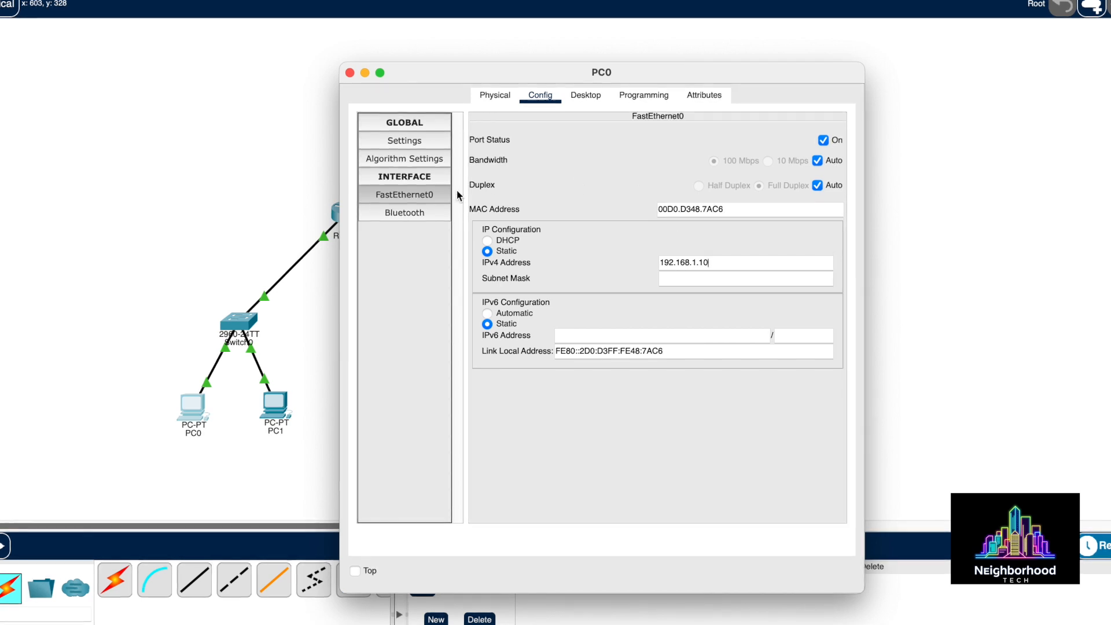
click(494, 97)
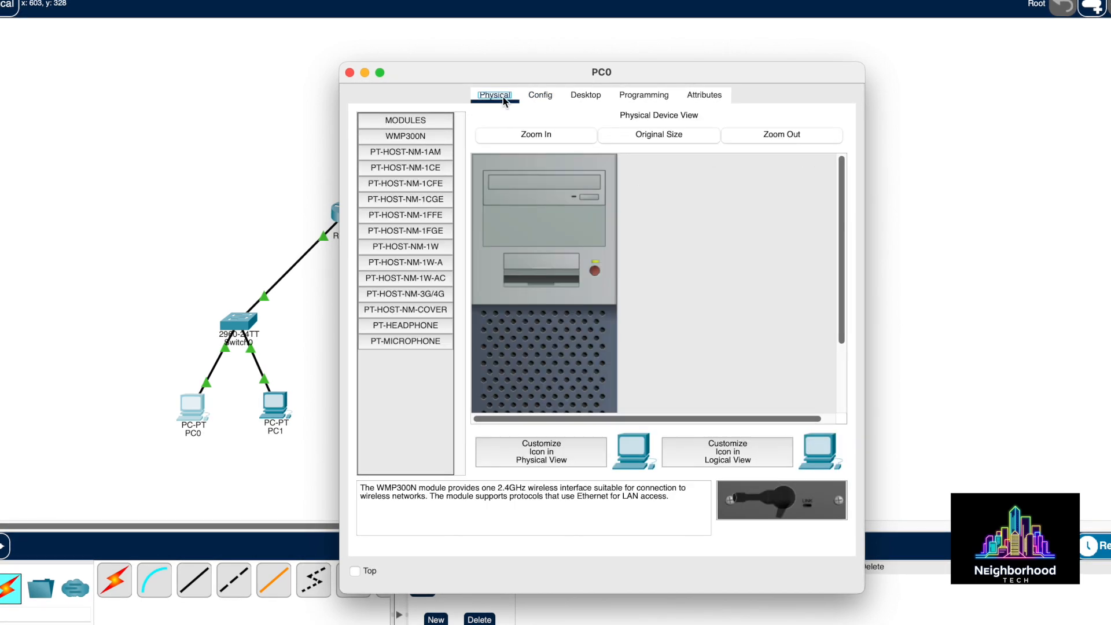
click(533, 99)
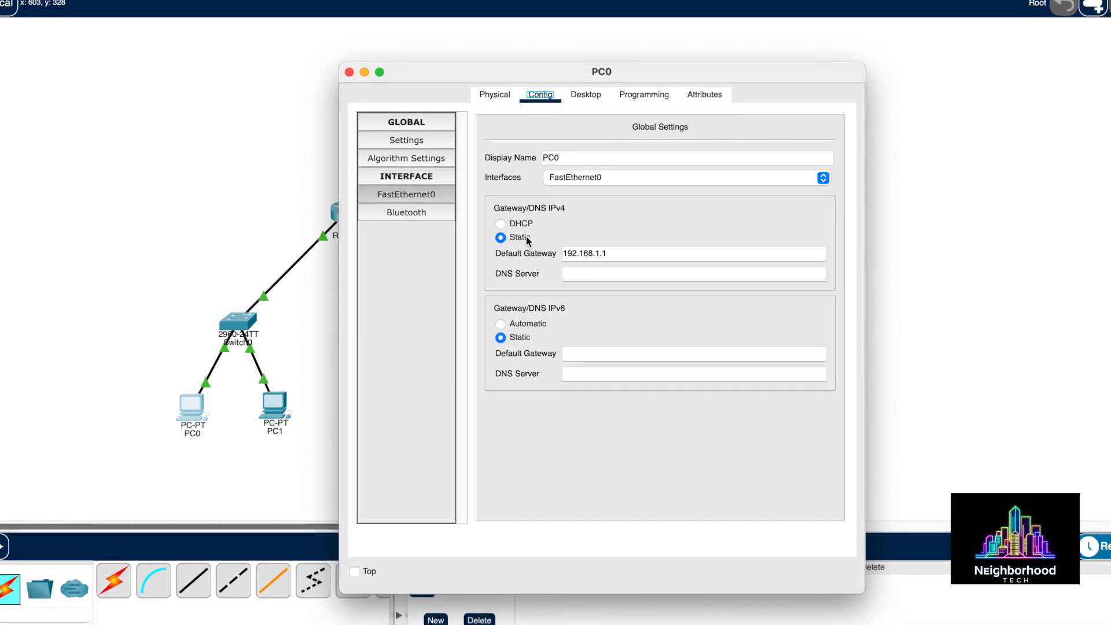
click(436, 195)
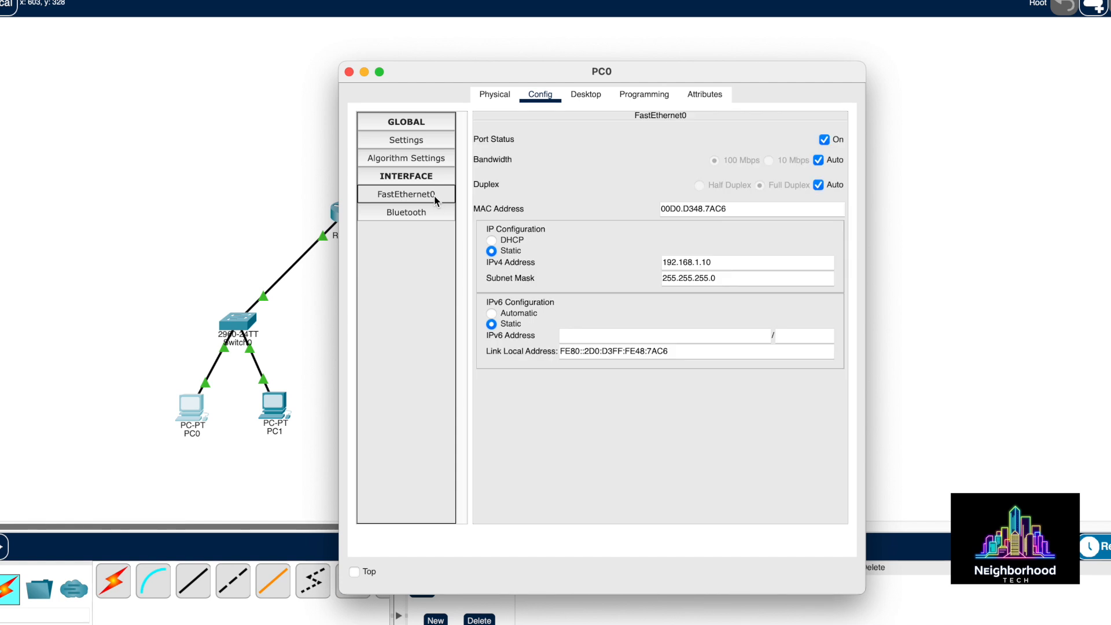
click(349, 73)
click(279, 408)
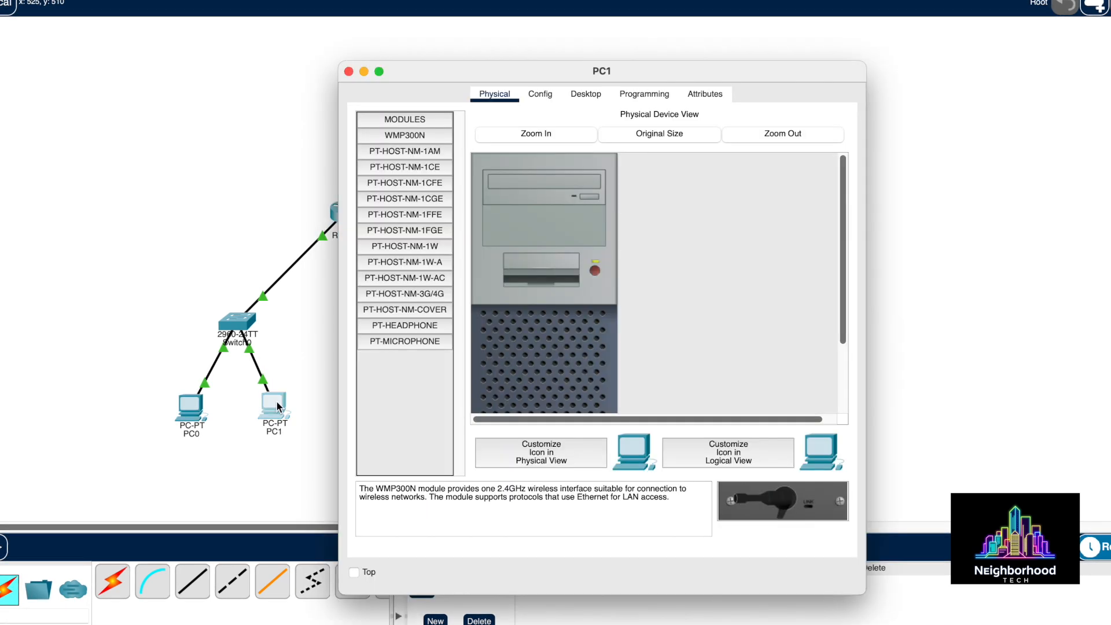
Set PC1's default gateway to 192.168.1.1
click(555, 101)
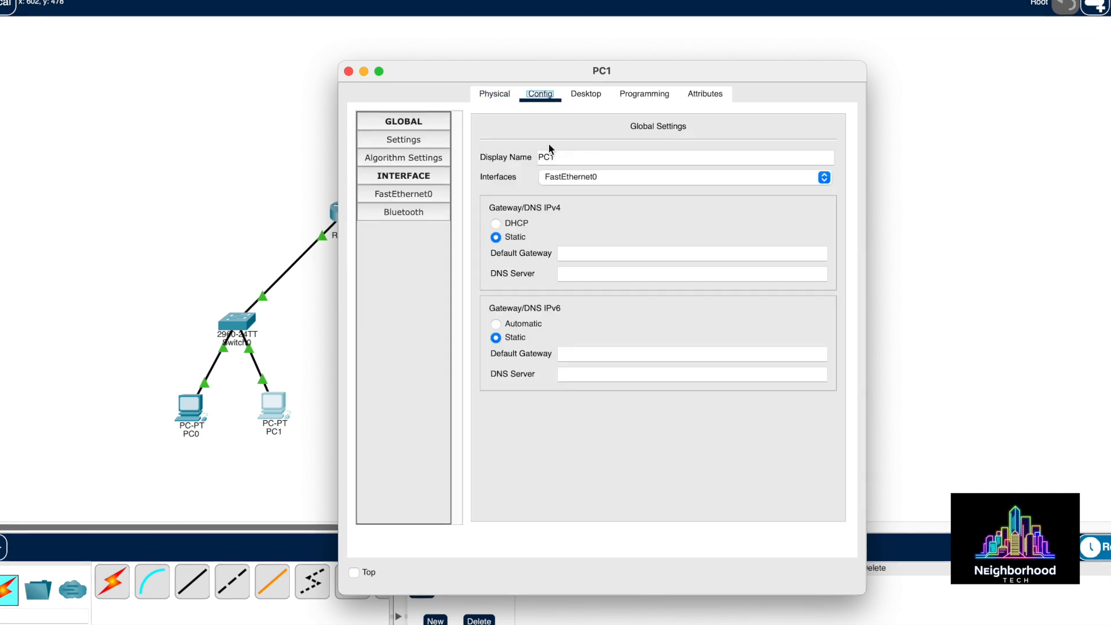
click(589, 255)
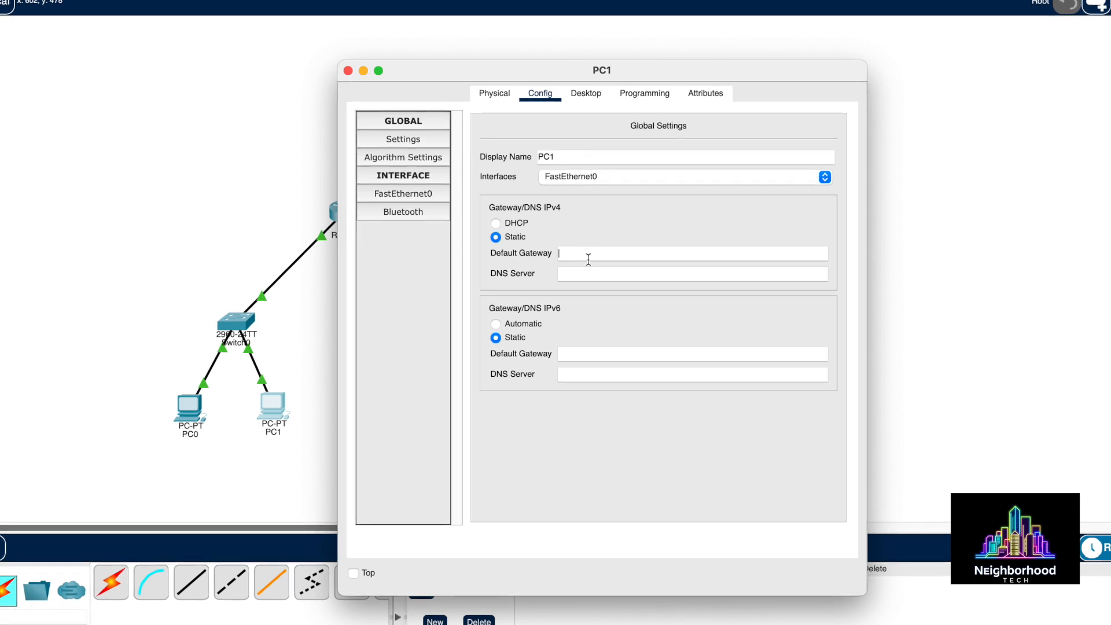
text(192.1)
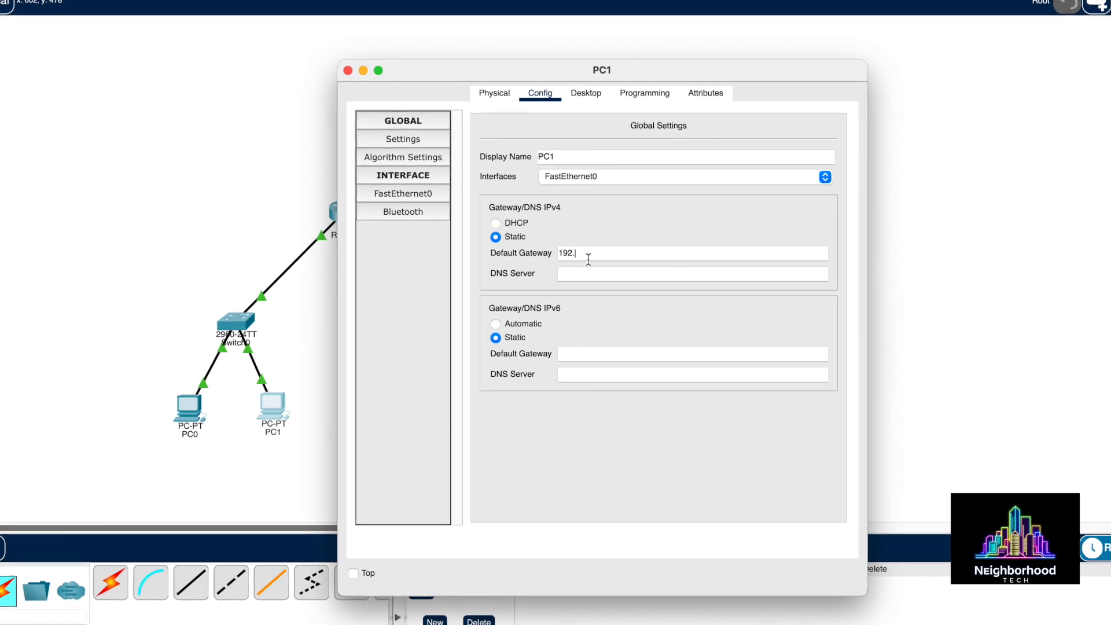
text(68)
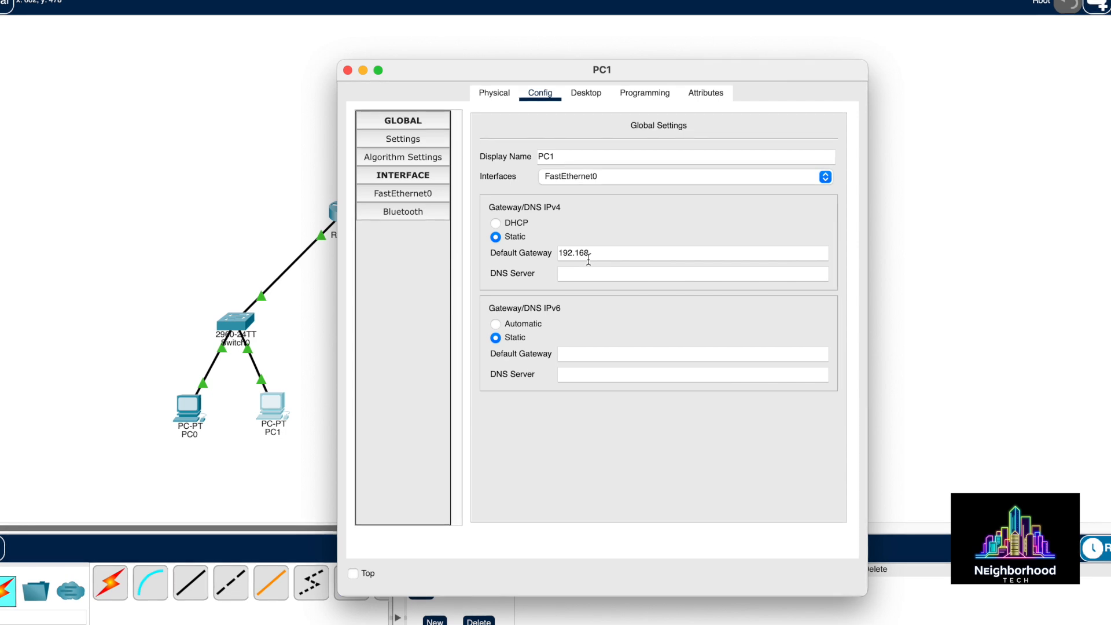
text(.1.1)
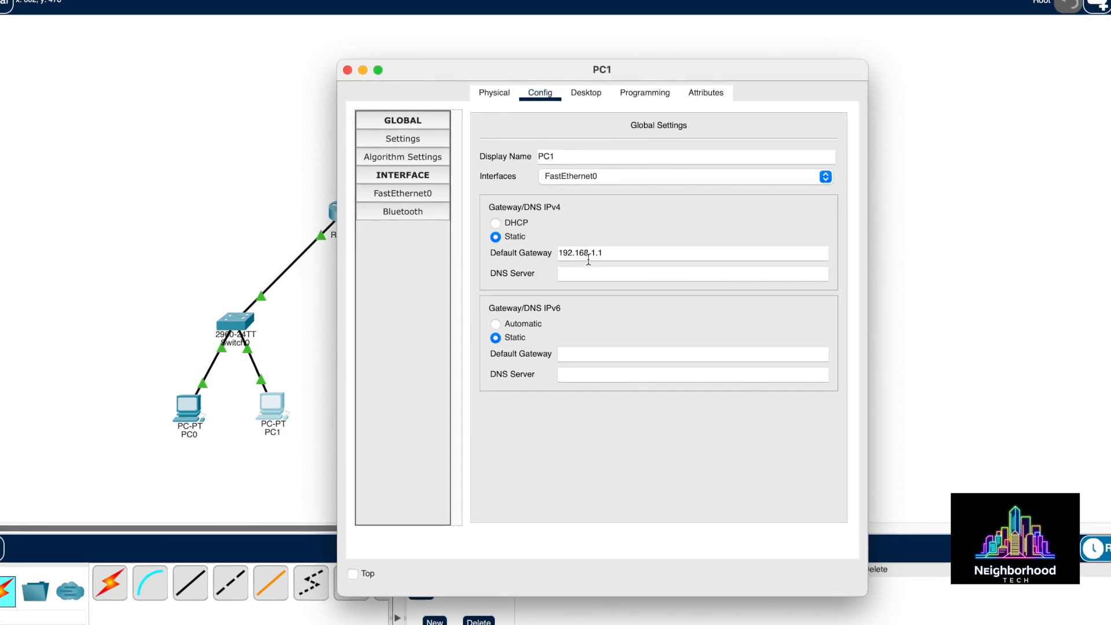
Give PC1's FastEthernet0 the address 192.168.1.11 with mask 255.255.255.0, then close the window
click(422, 193)
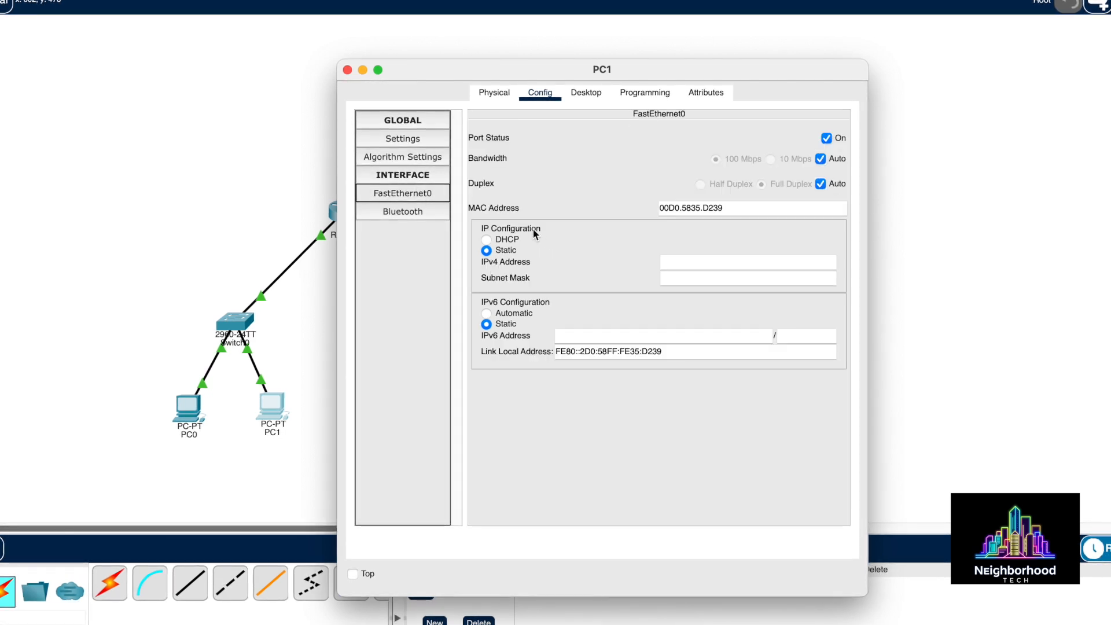
click(697, 267)
text(19)
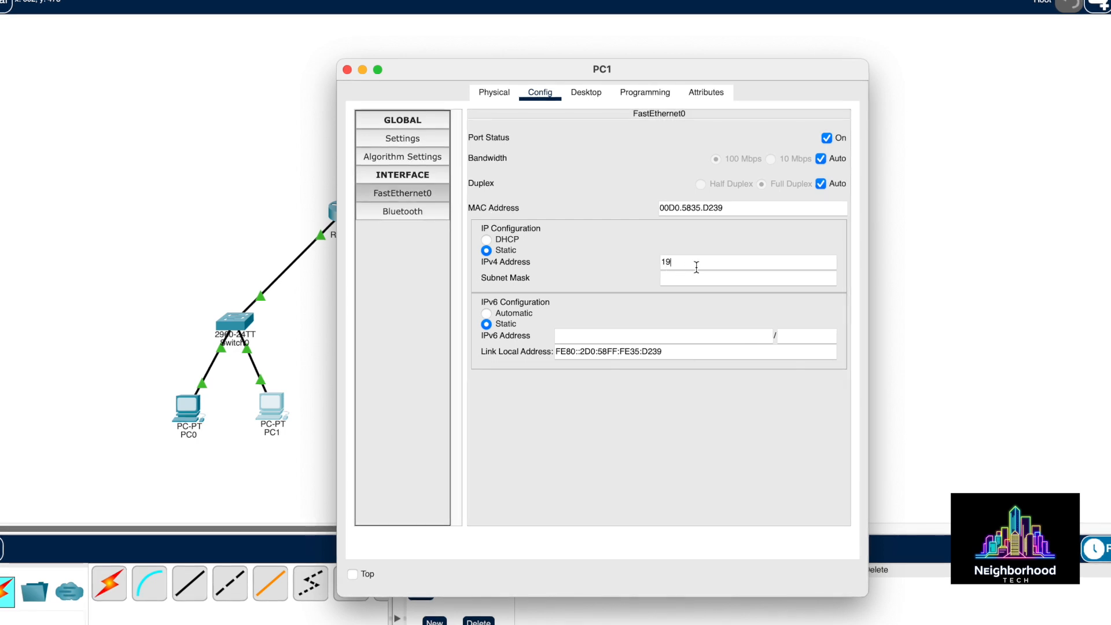
text(2.16)
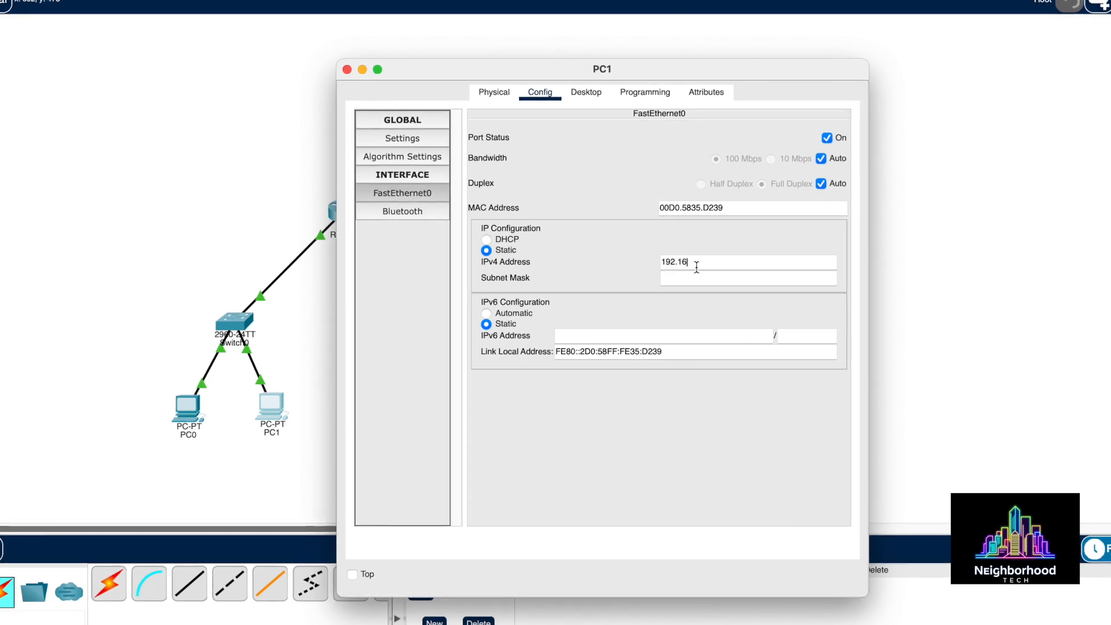
text(8.1)
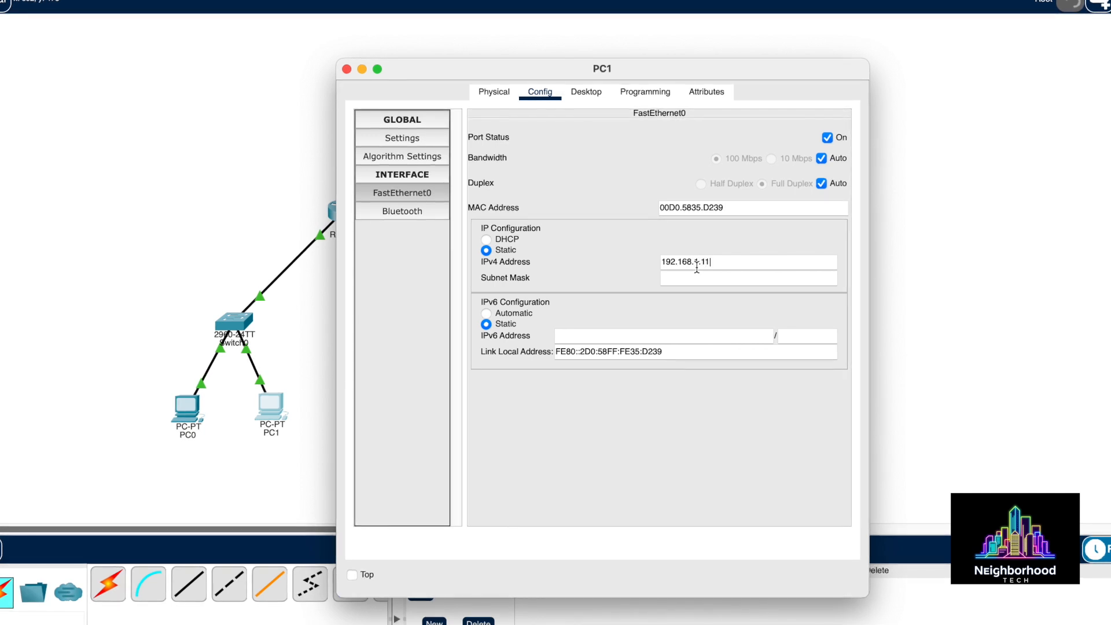
text(.11)
click(686, 279)
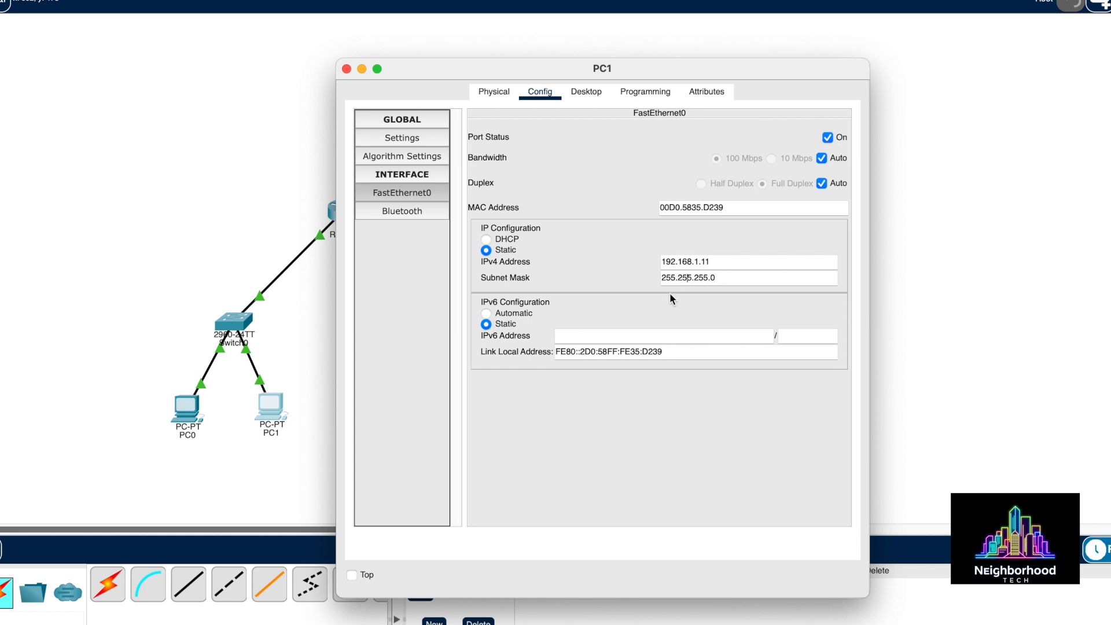
click(421, 213)
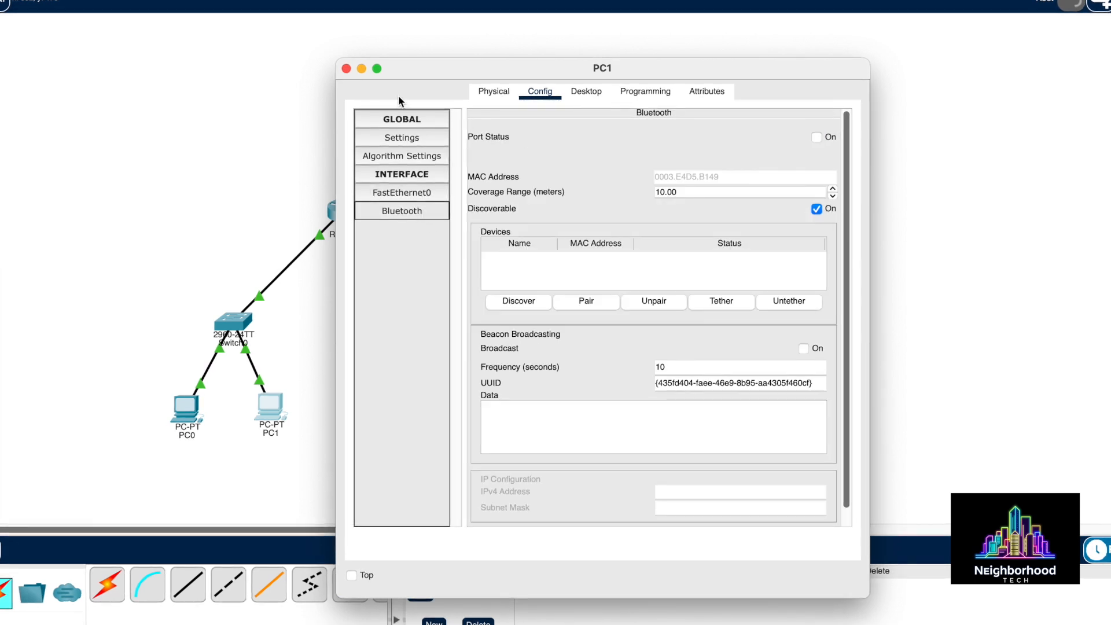
click(347, 69)
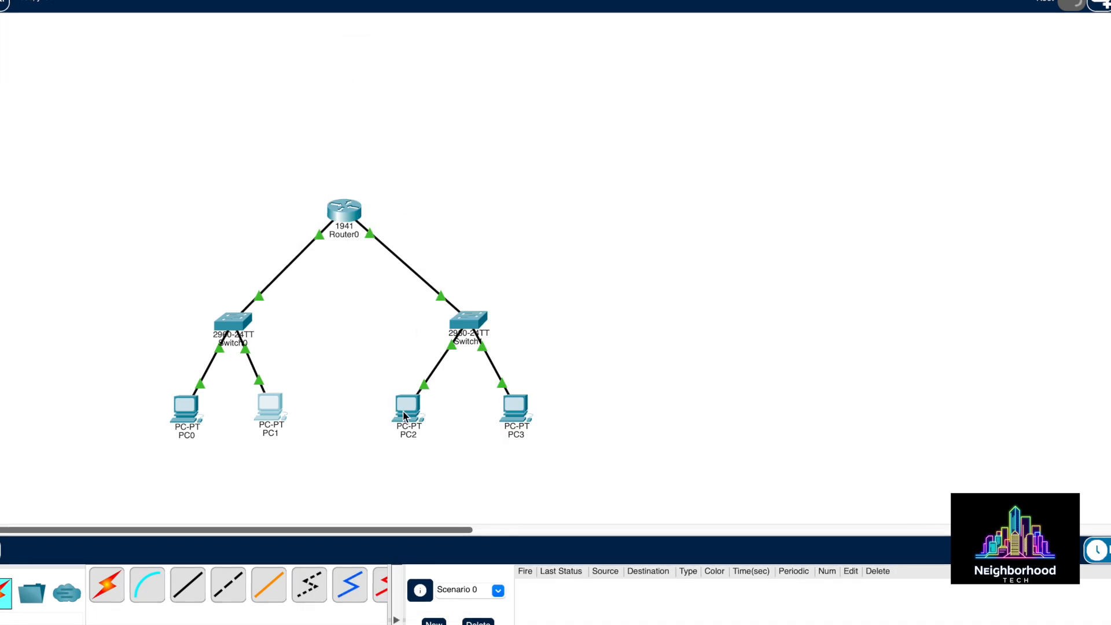
Open PC2's configuration and set its default gateway to 192.168.2.1
click(406, 411)
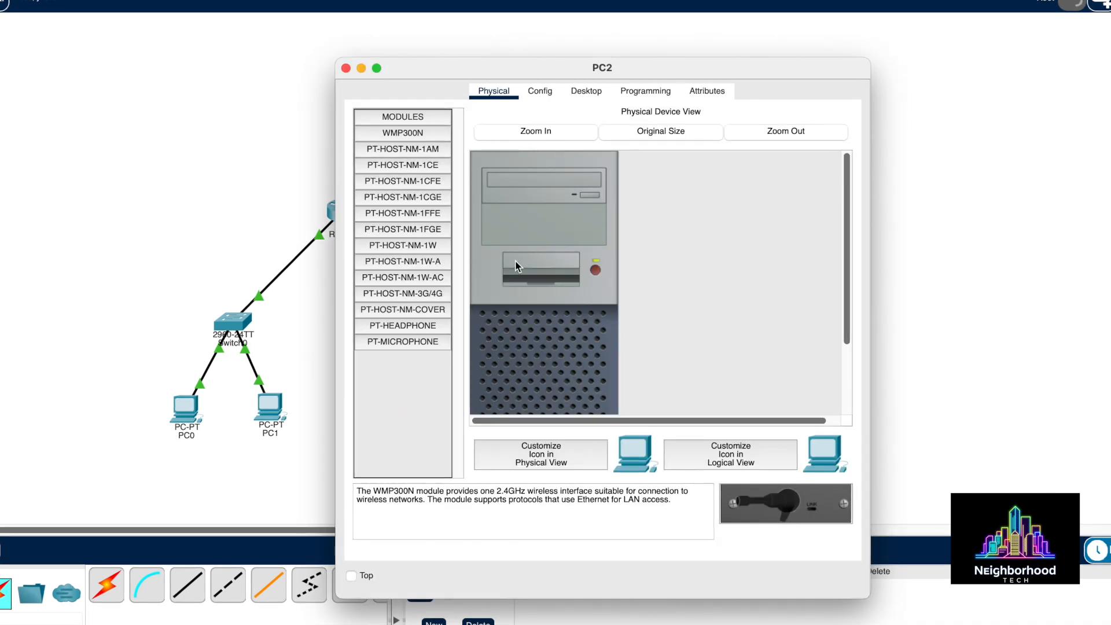
click(540, 91)
click(595, 250)
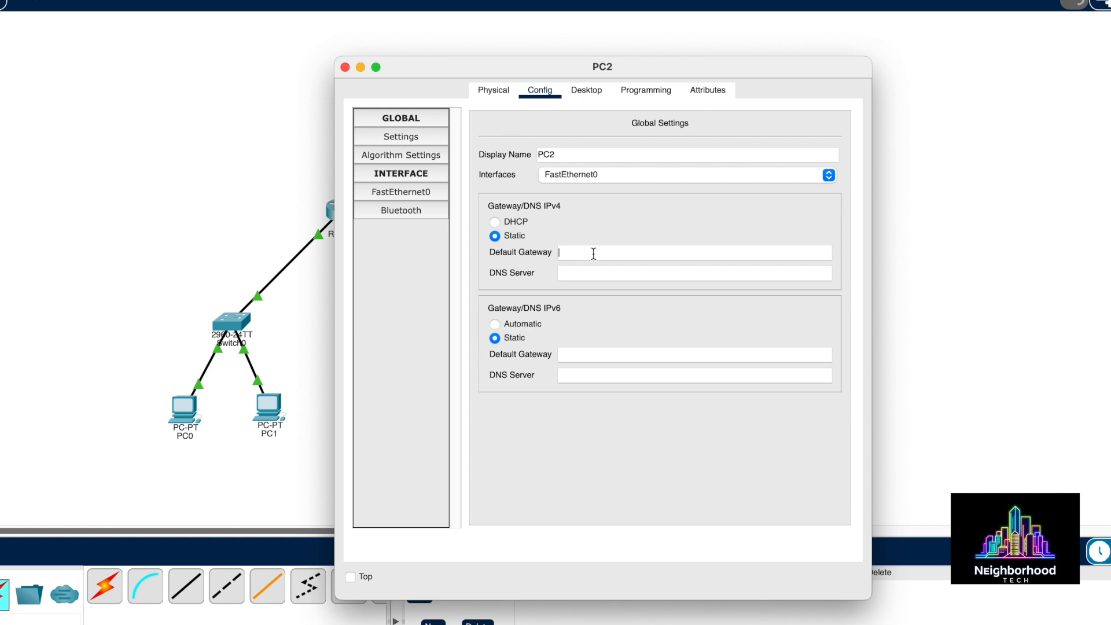
text(192.168)
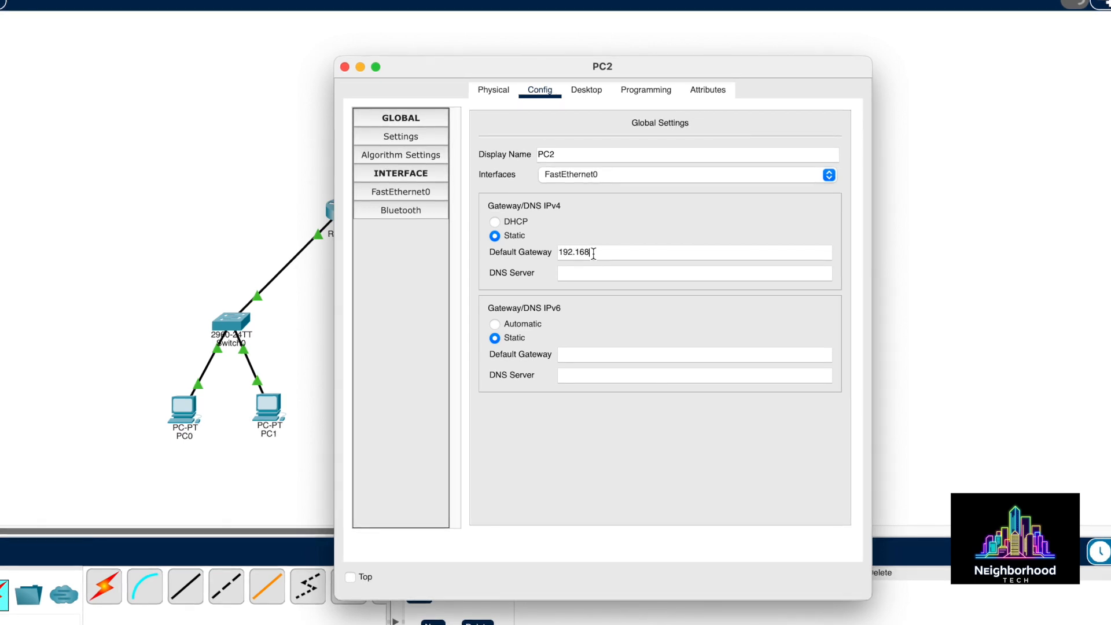
text(.1.1)
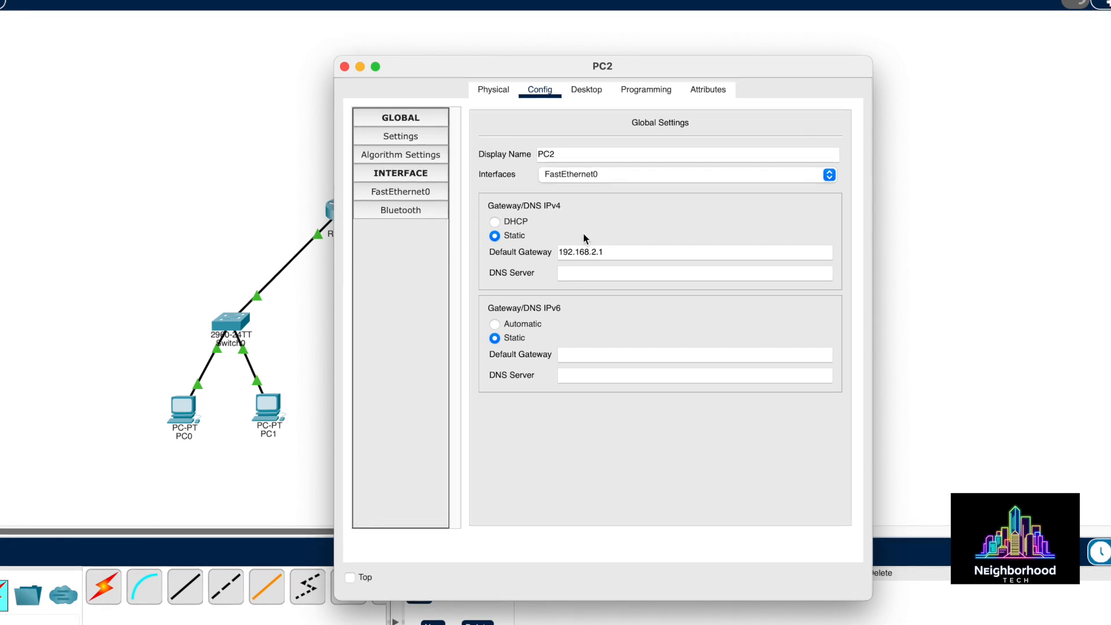
Give PC2's FastEthernet0 the address 192.168.2.10 with mask 255.255.255.0, then close the window
click(425, 192)
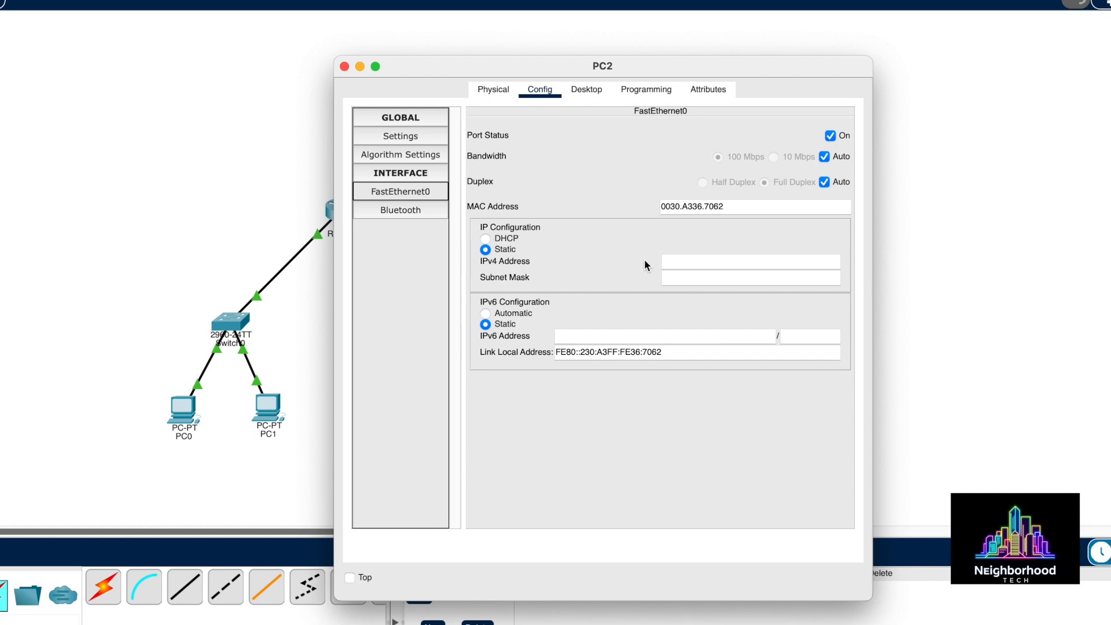
click(687, 266)
text(192.168.2.10)
click(692, 279)
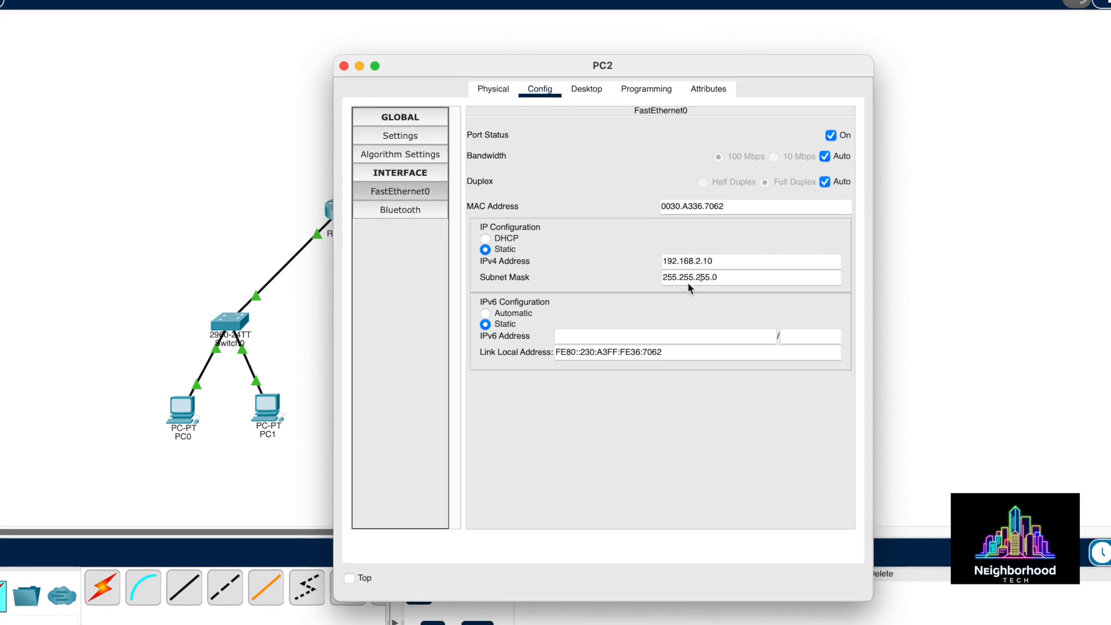
click(345, 66)
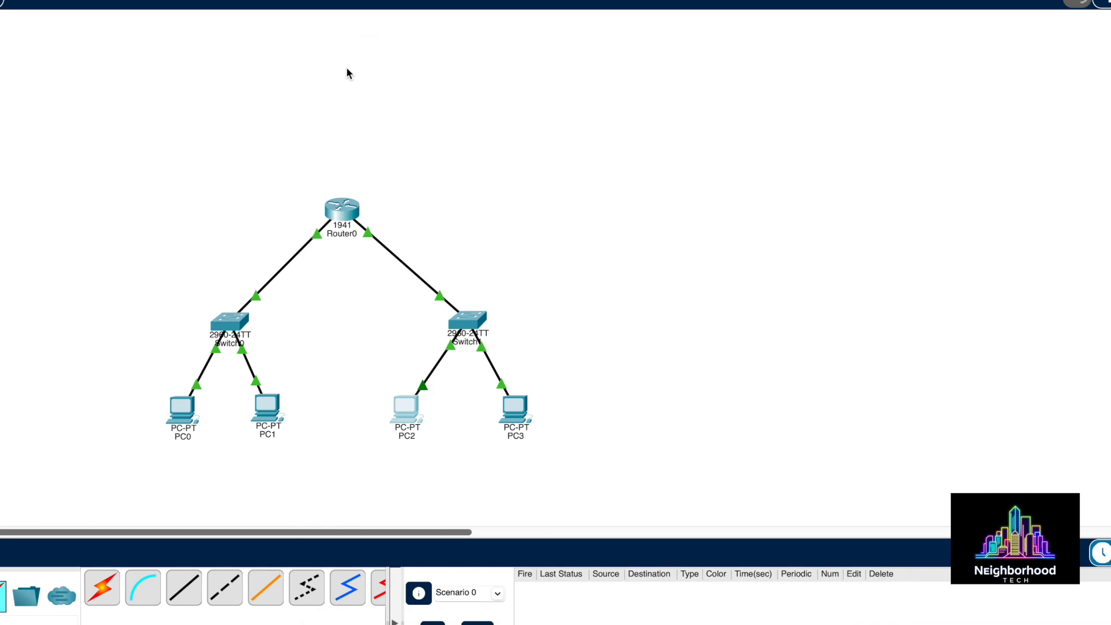
Open PC3's configuration and set its default gateway to 192.168.2.1
click(512, 408)
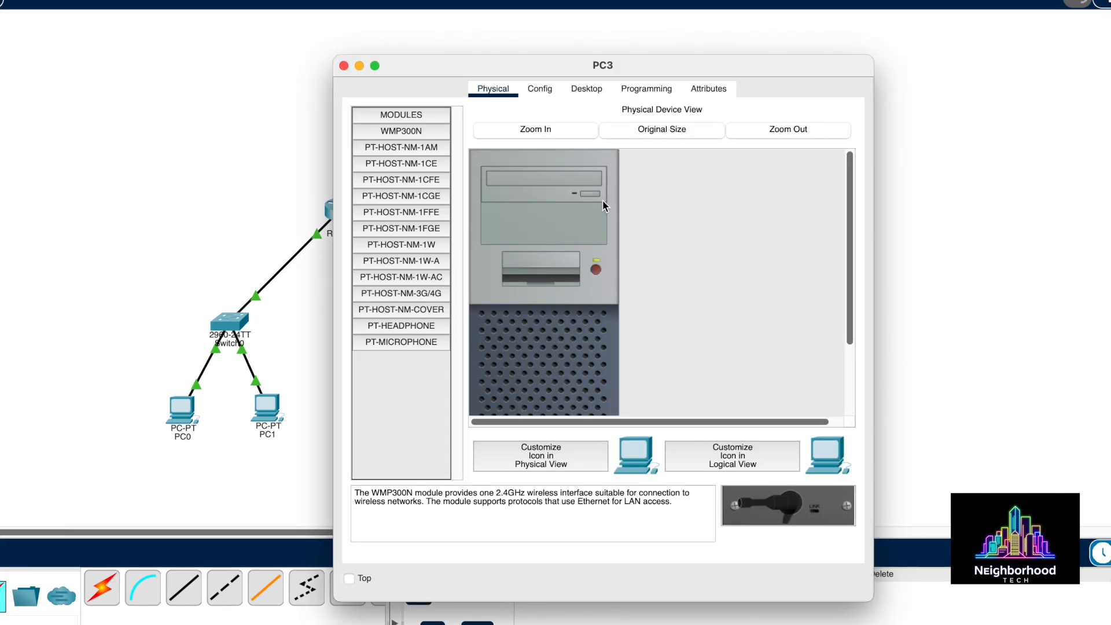
click(540, 89)
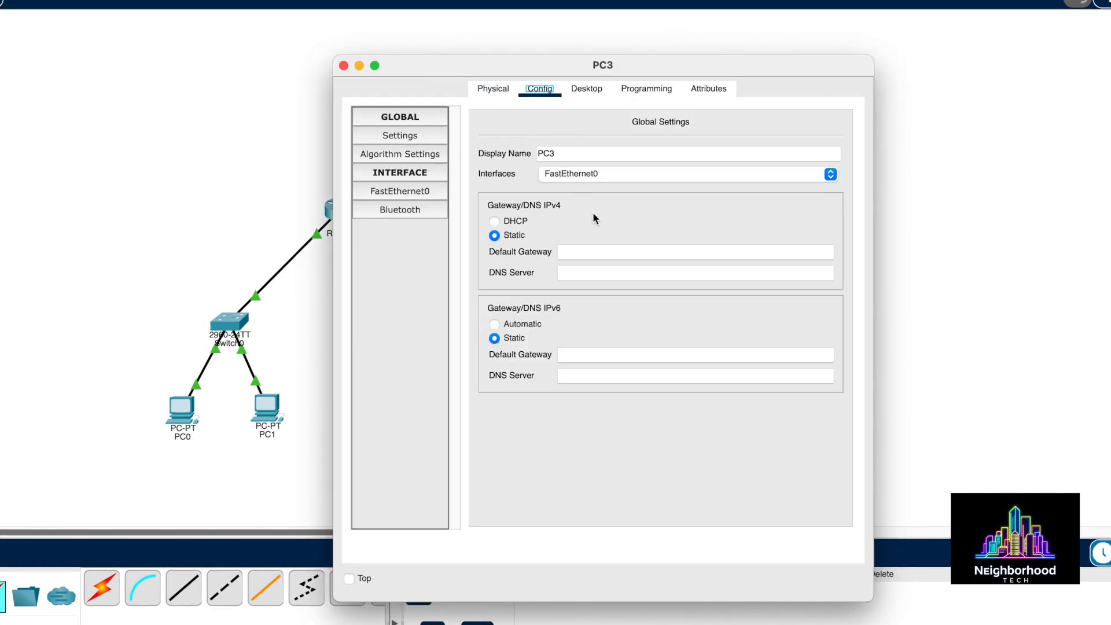
click(603, 252)
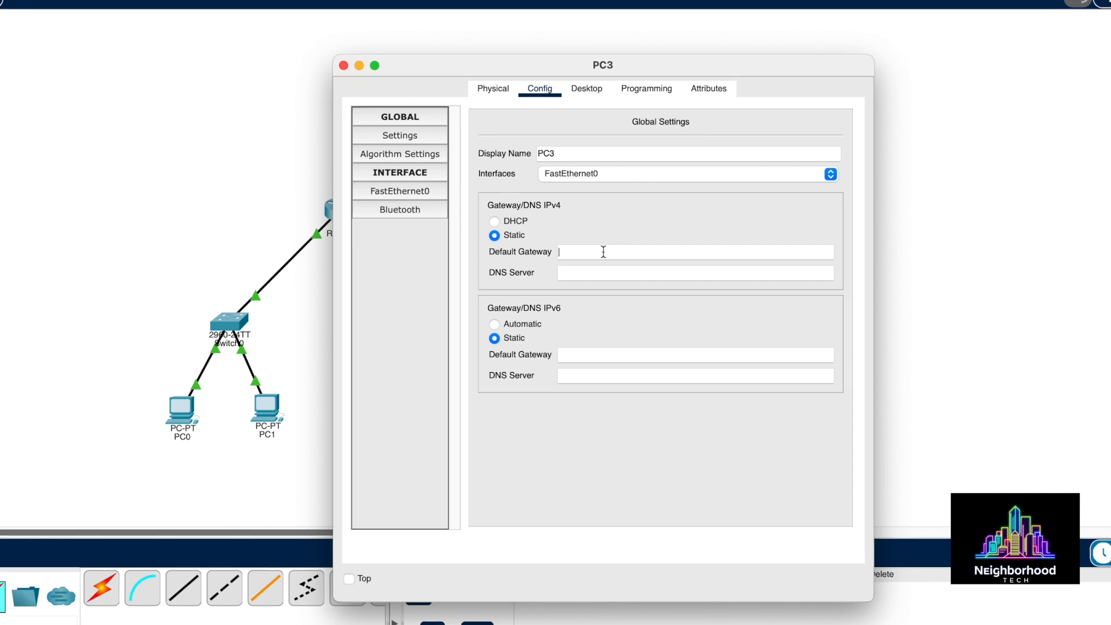
text(192)
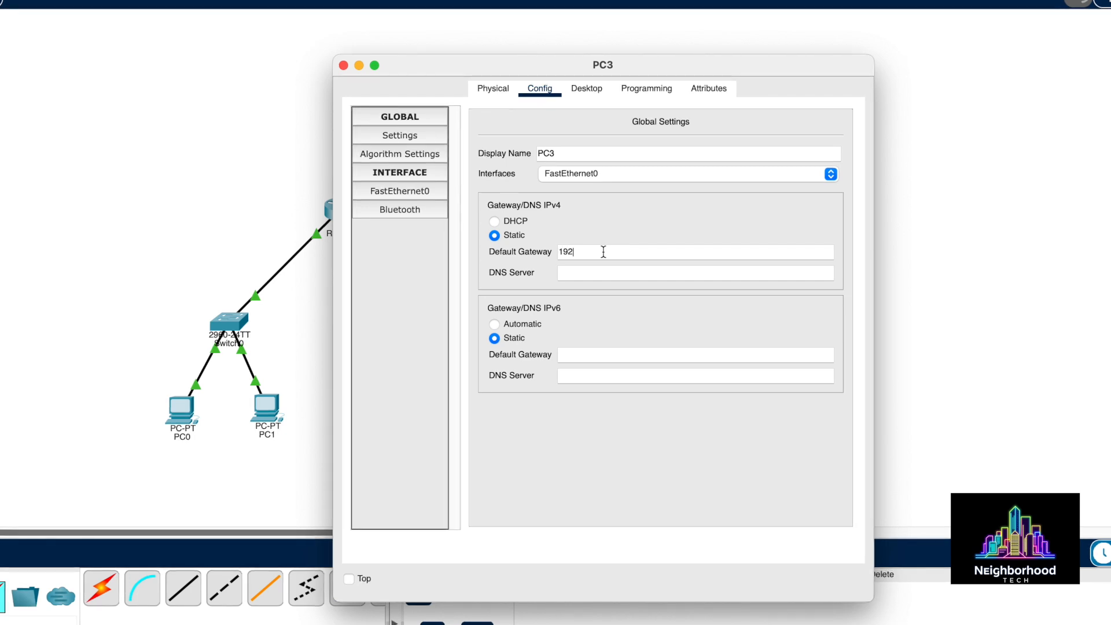
text(.168.2.1)
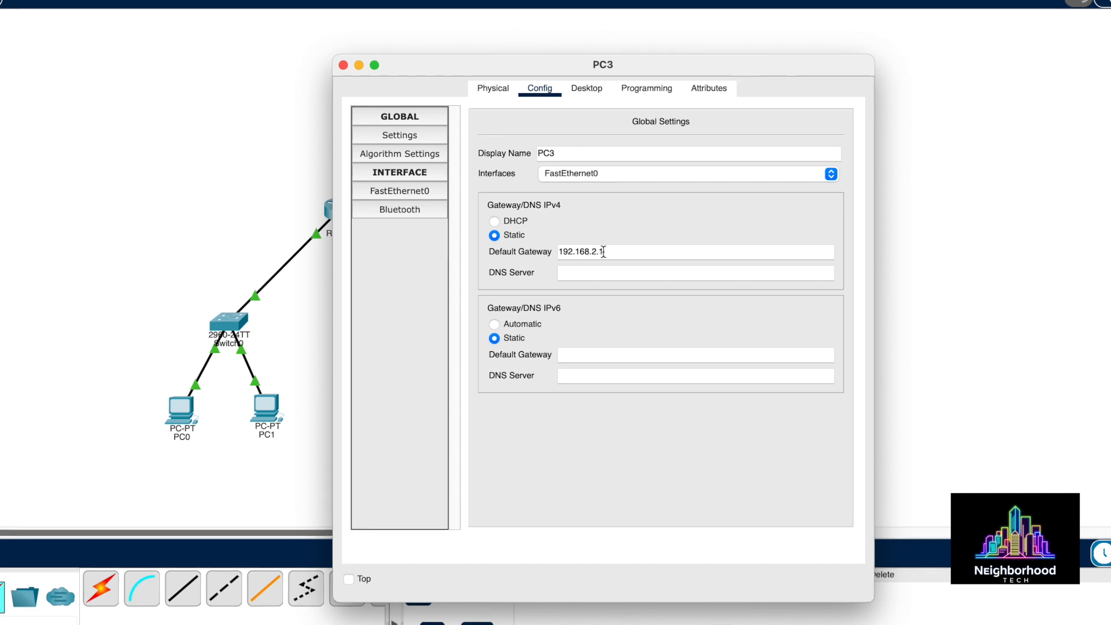
Enter 192.168.2.11 as PC3's FastEthernet0 IPv4 address, then close the window
click(399, 189)
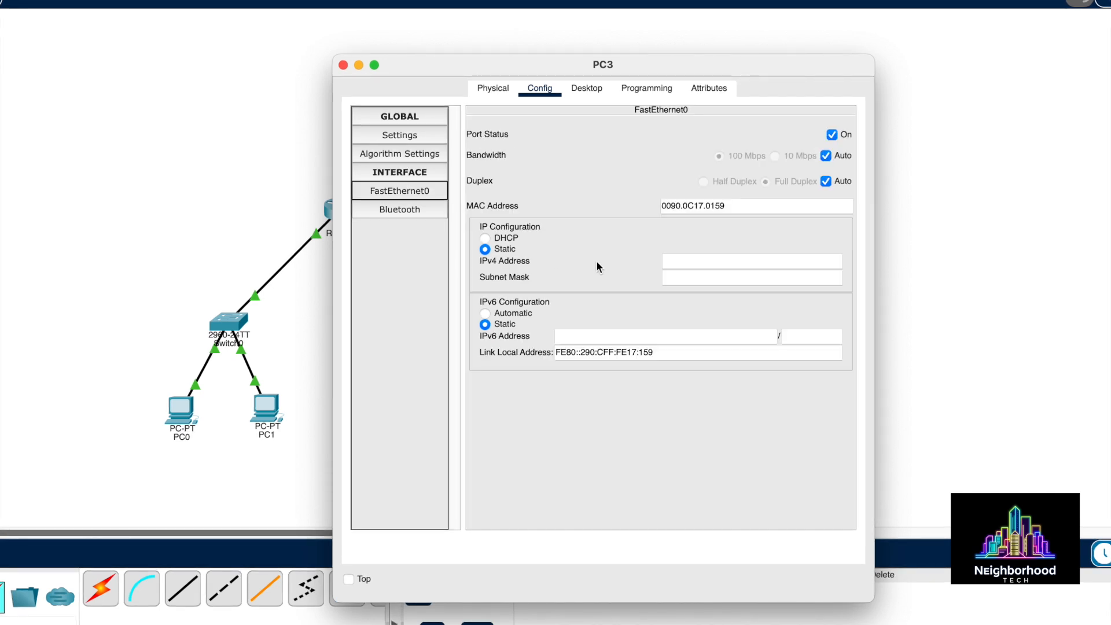
click(673, 261)
text(192)
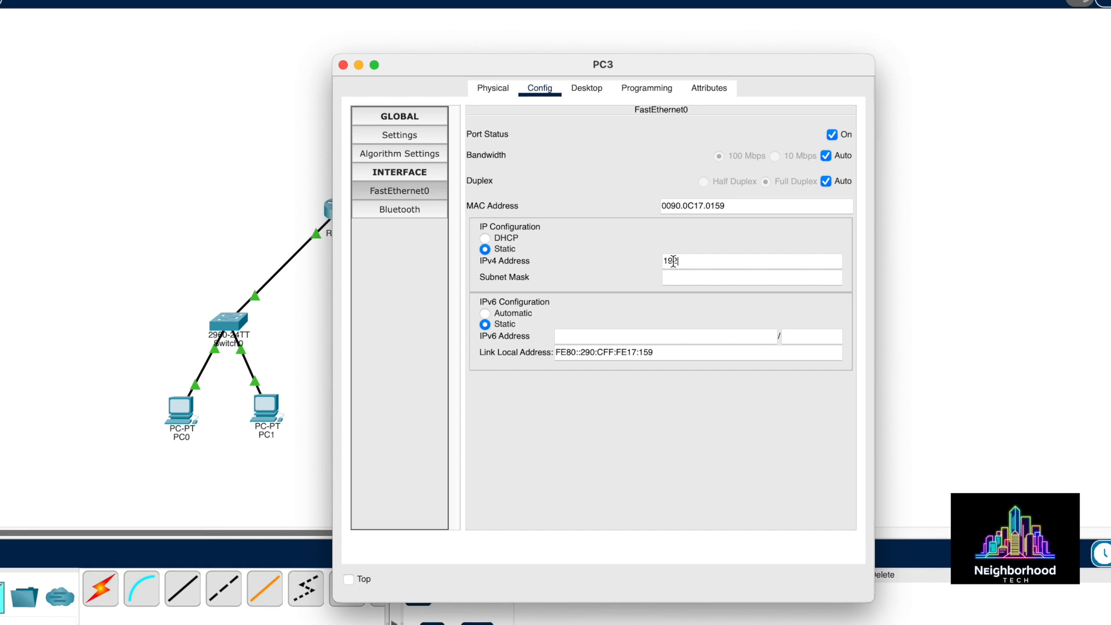
text(.168.)
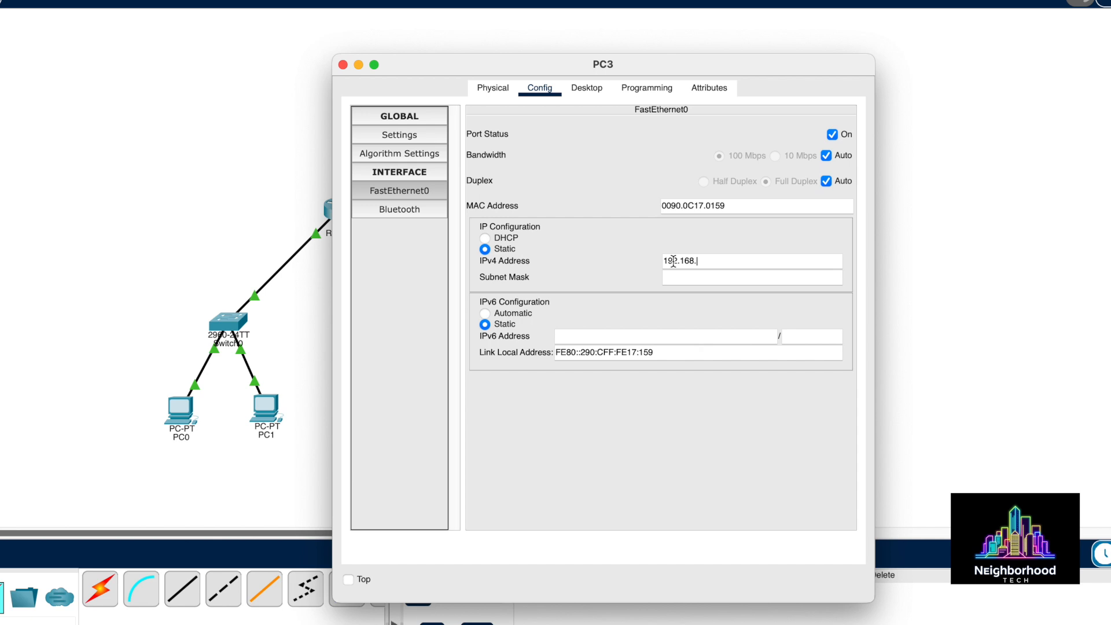
text(2.11)
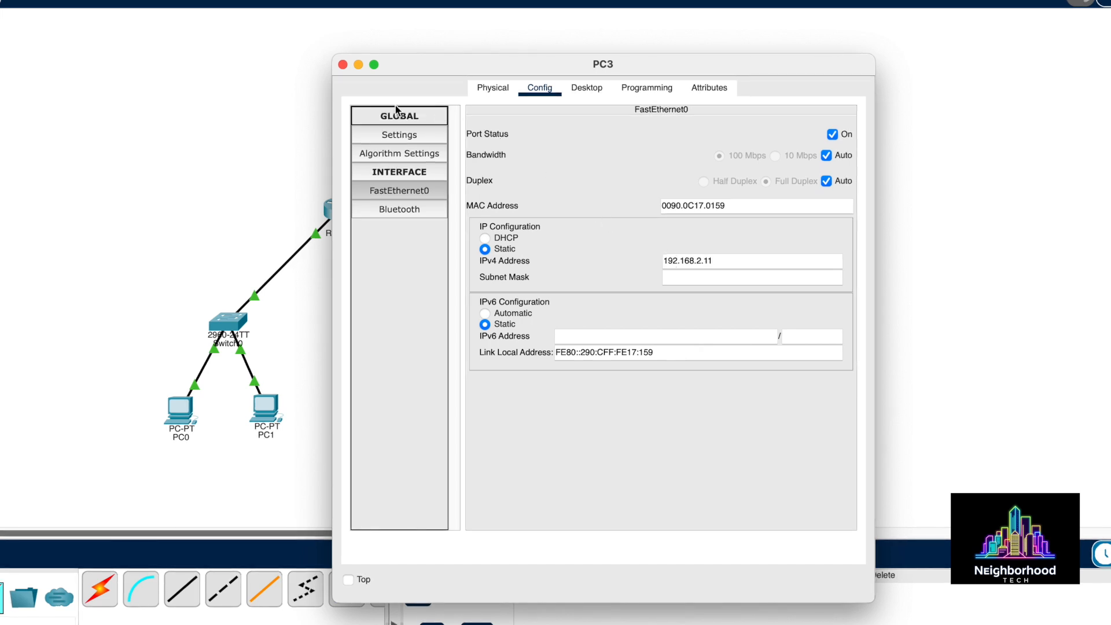
click(342, 64)
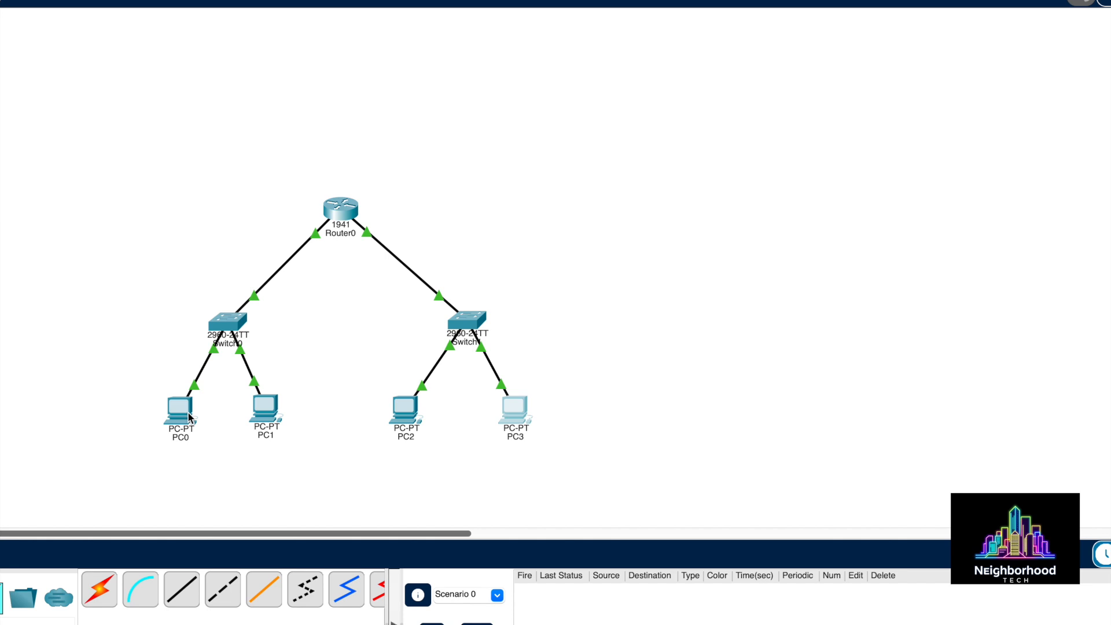
From PC0's Command Prompt, ping 192.168.2.10 twice and get replies across the router
mouse_move(189, 417)
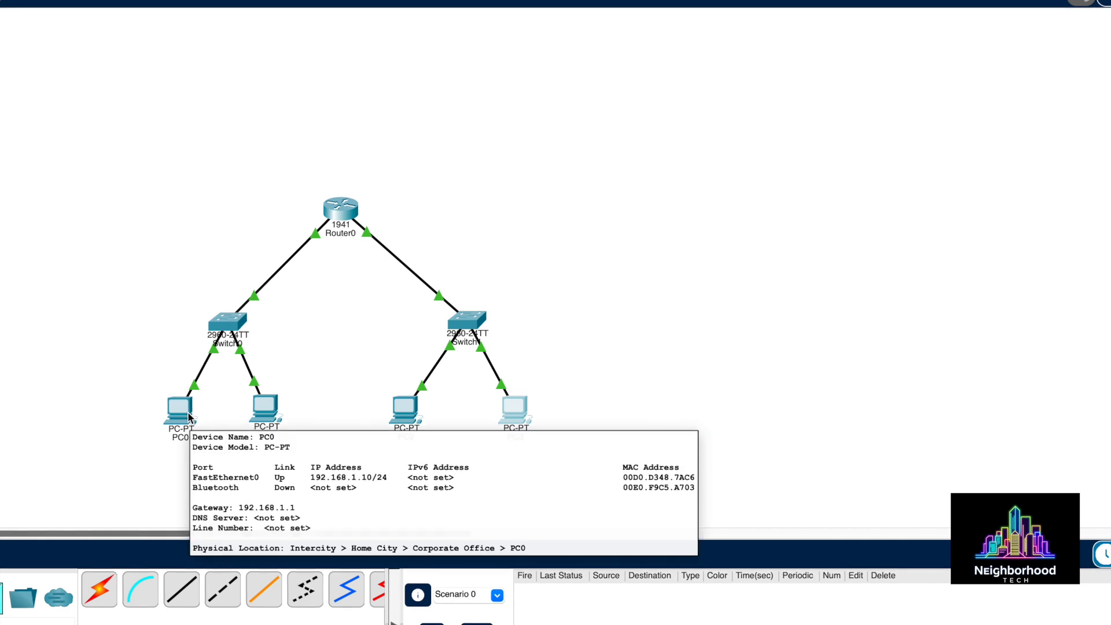
click(188, 417)
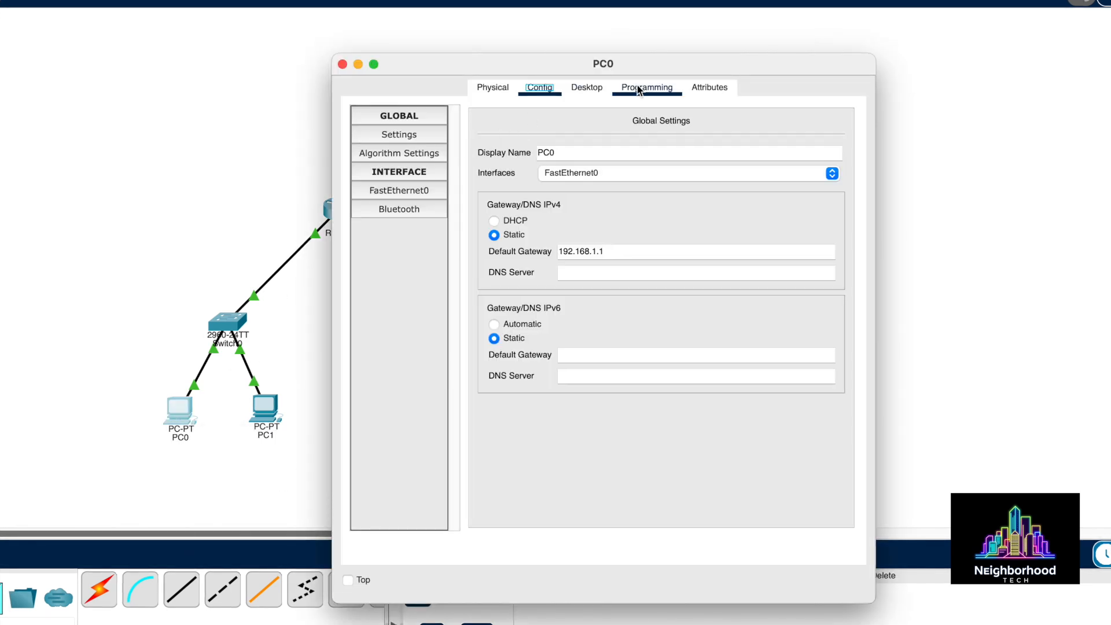
click(601, 86)
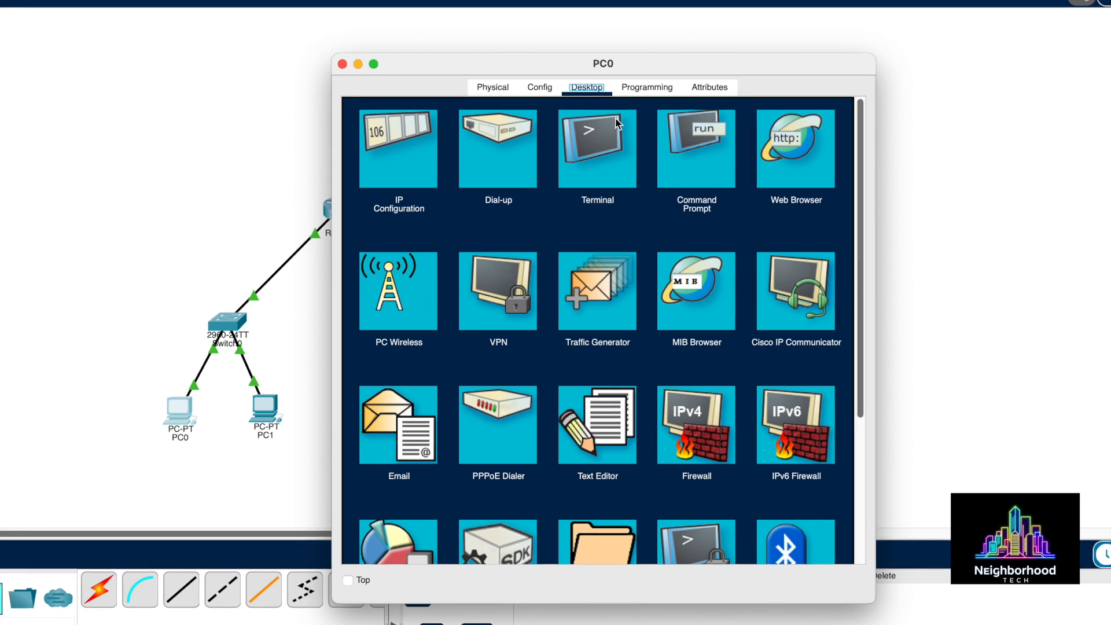
click(695, 149)
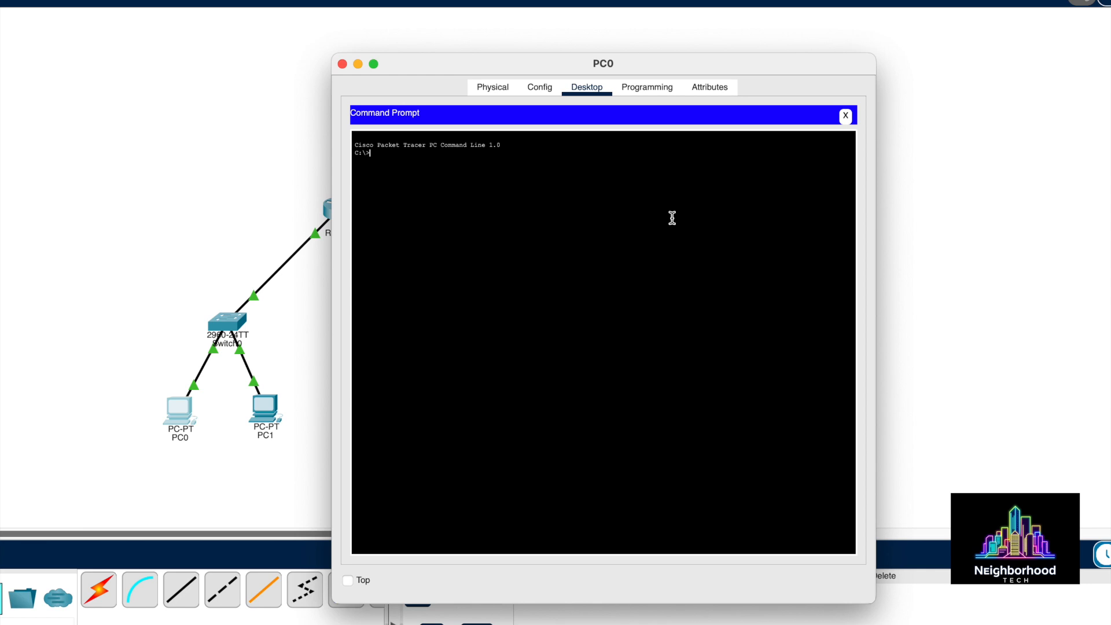
text(ping)
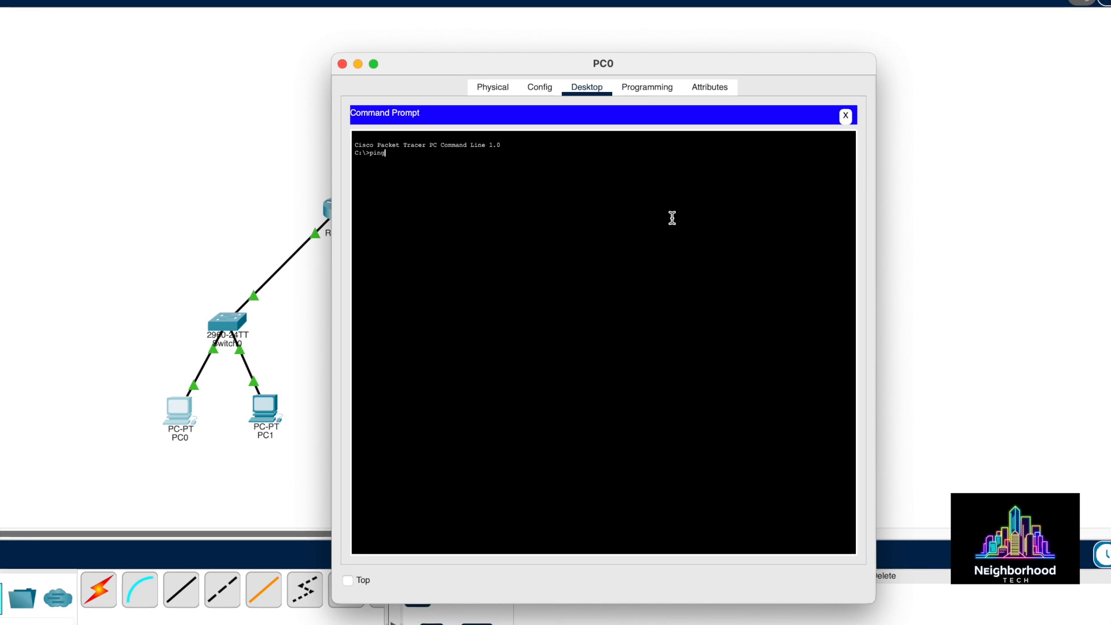
text( 192)
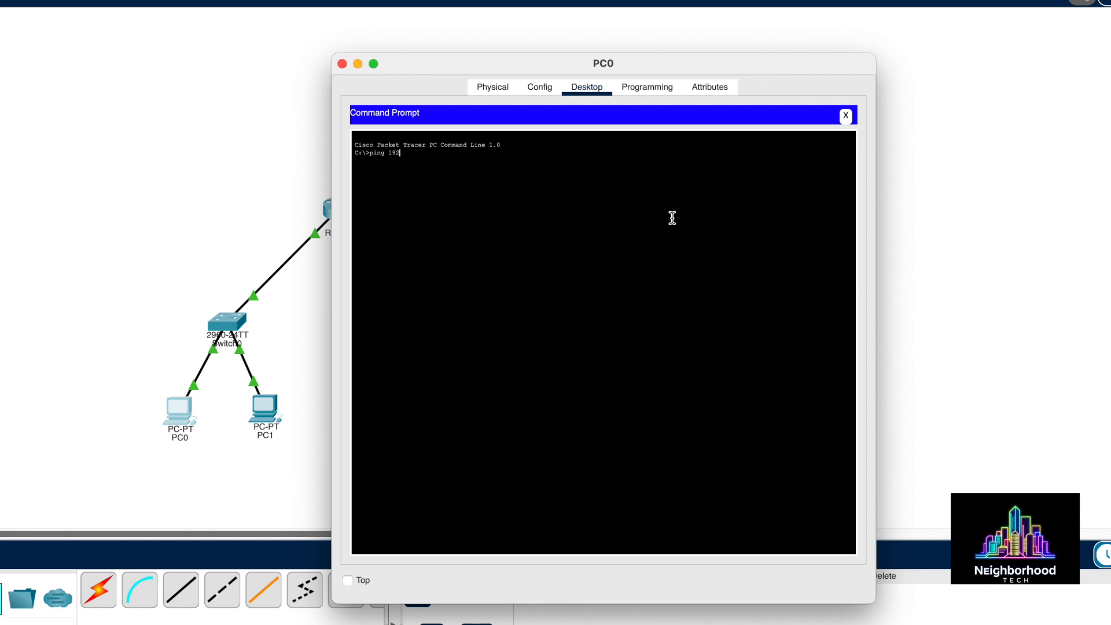
text(.168)
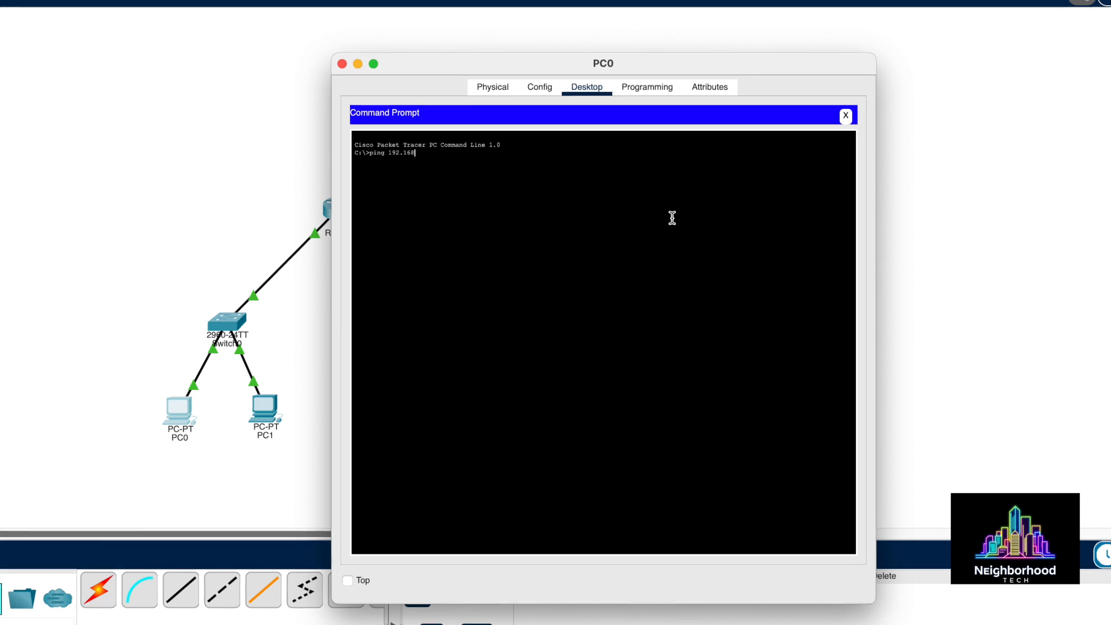
text(.2.10)
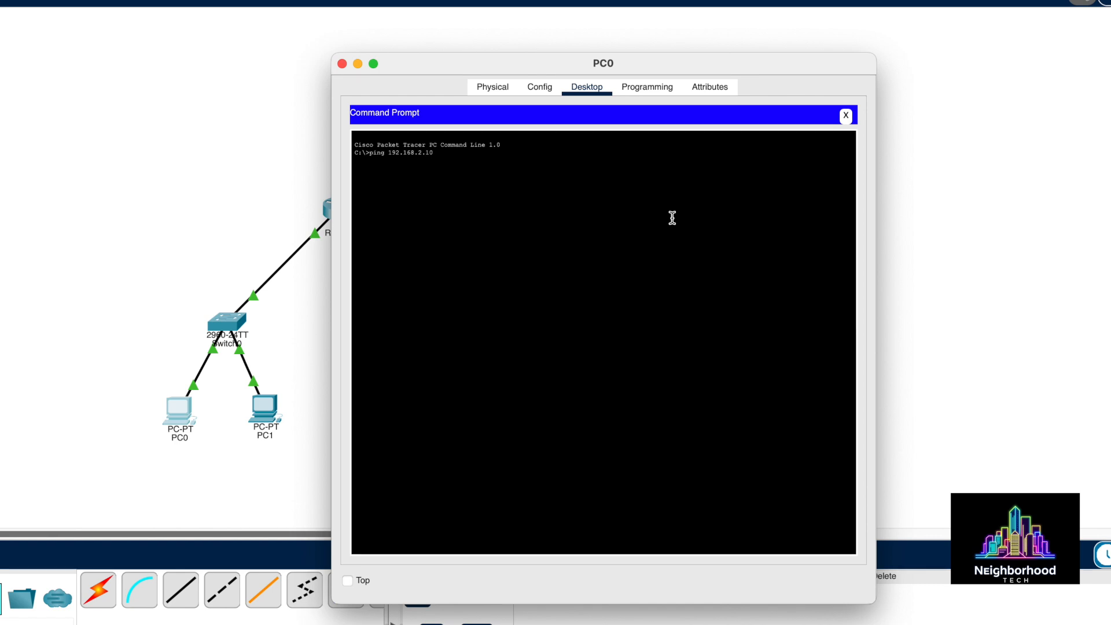
key(Return)
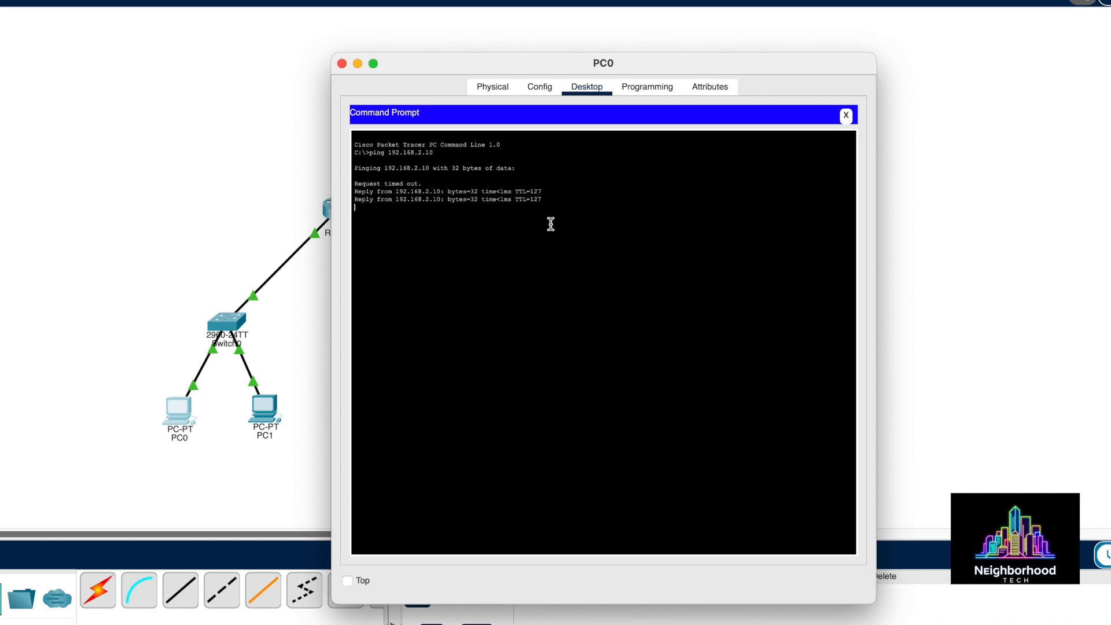
key(Up)
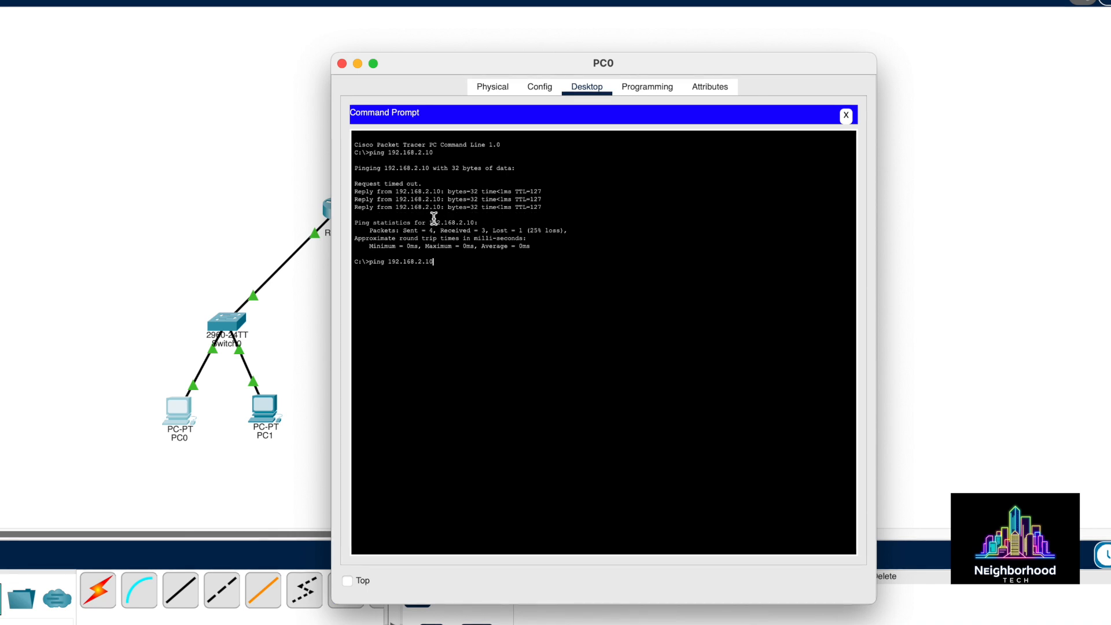
key(Return)
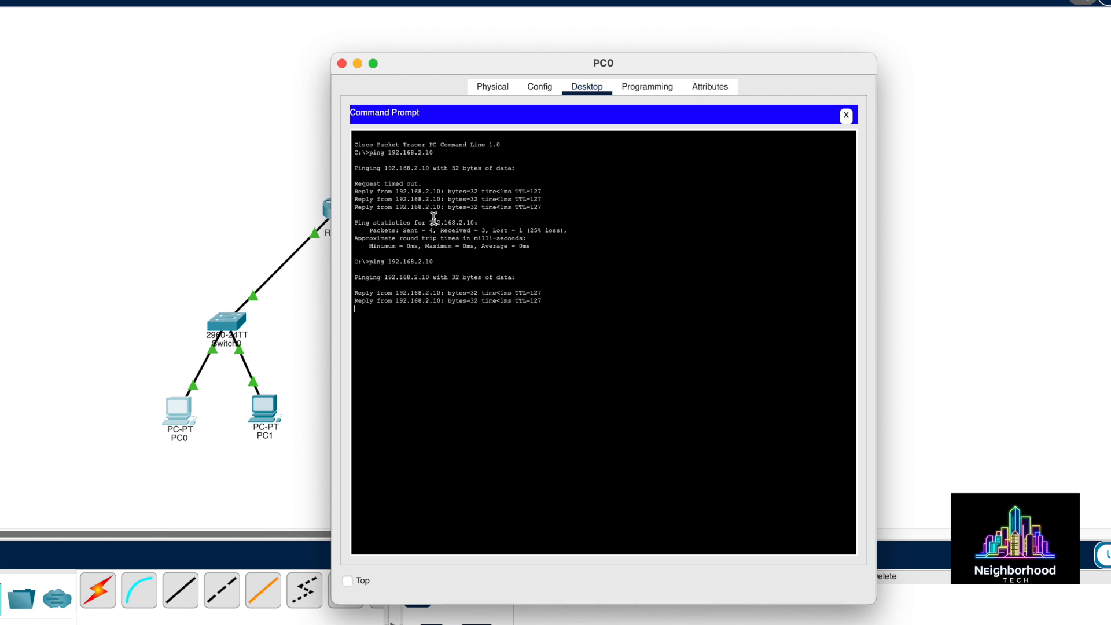